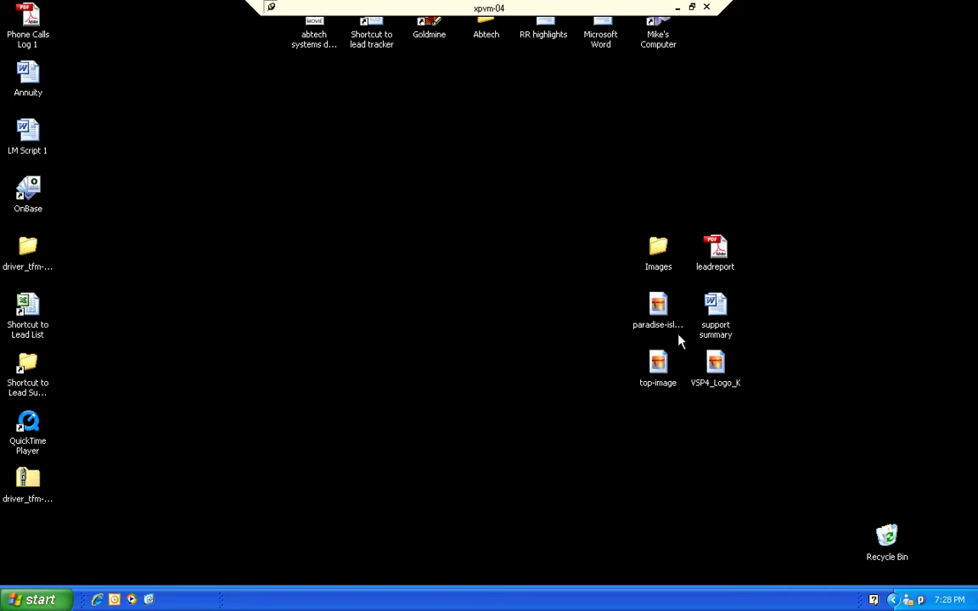
# Step: Create a desktop folder named with the owner's first name in the possessive plus "Folder", and briefly view its contents
pyautogui.rightClick(320, 194)
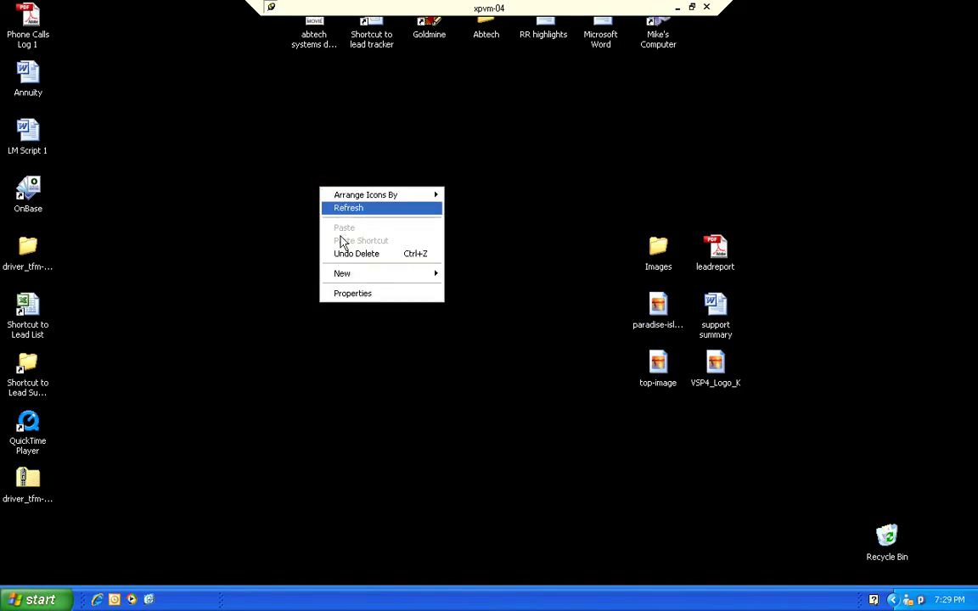
pyautogui.moveTo(359, 280)
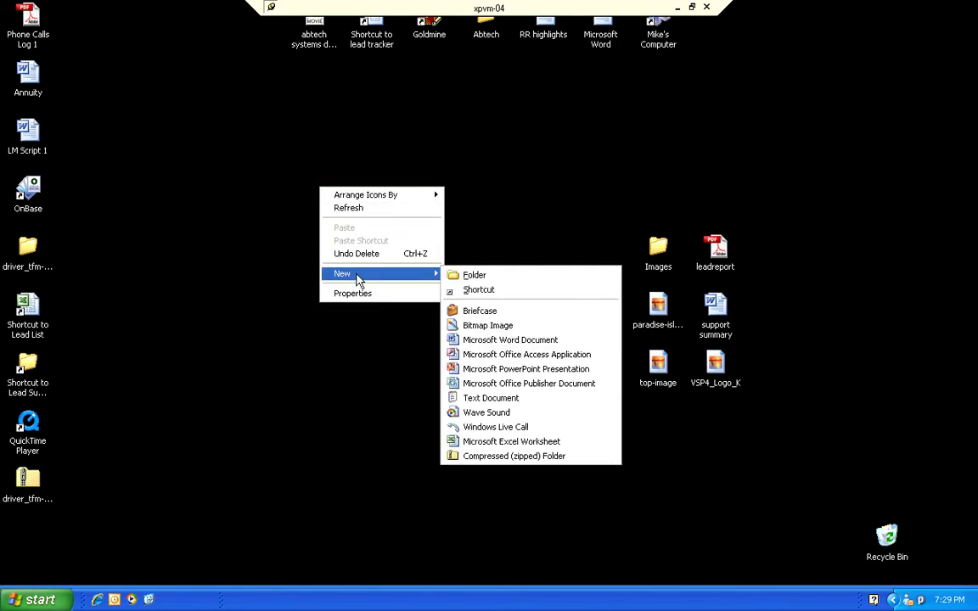
pyautogui.click(470, 279)
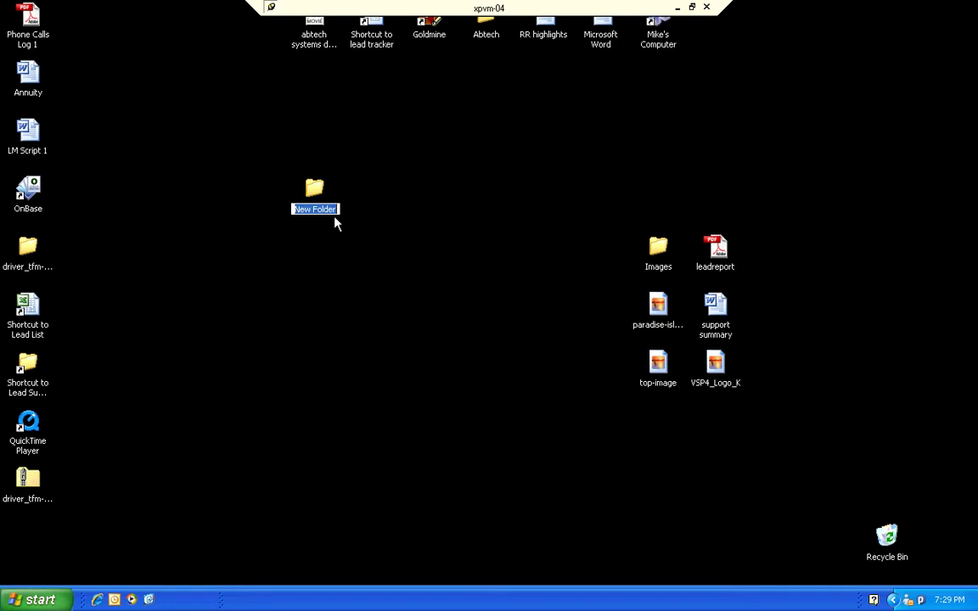
pyautogui.press('BackSpace')
pyautogui.write('Michaels Folder')
pyautogui.click(334, 253)
pyautogui.click(263, 177)
pyautogui.doubleClick(311, 192)
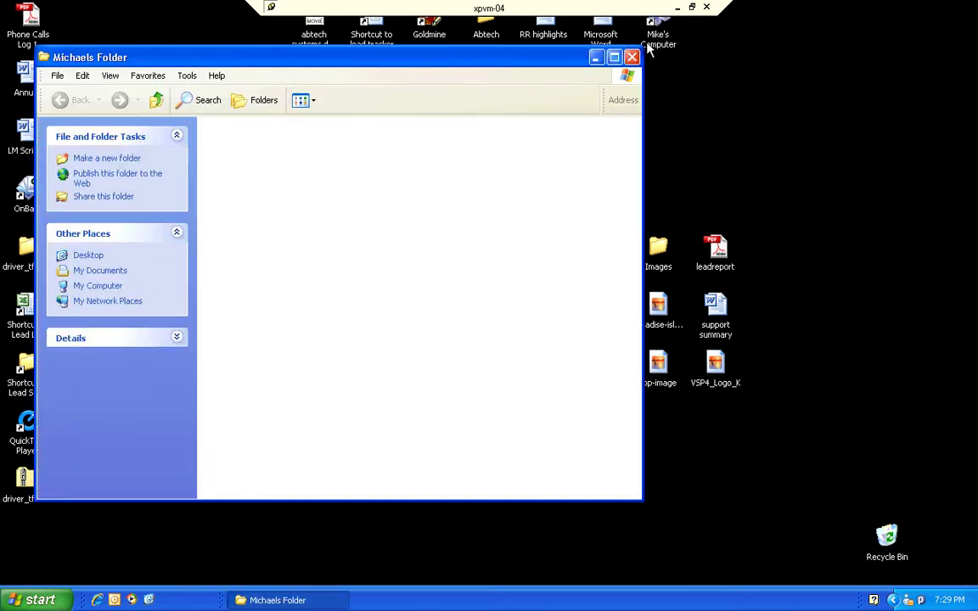
pyautogui.click(633, 57)
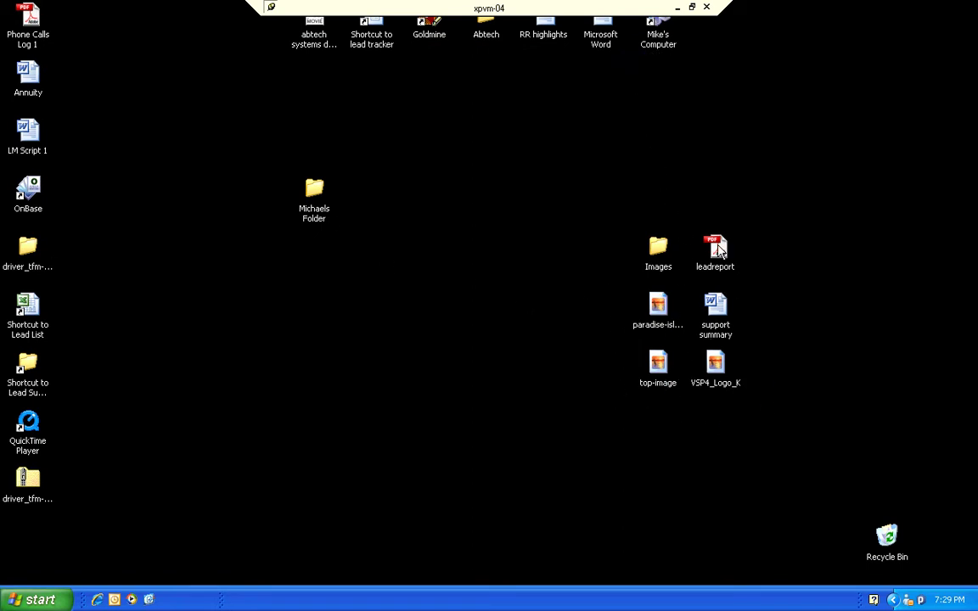
# Step: Move the Images folder from the desktop into the newly created folder
pyautogui.click(662, 256)
pyautogui.moveTo(661, 256); pyautogui.dragTo(314, 194)
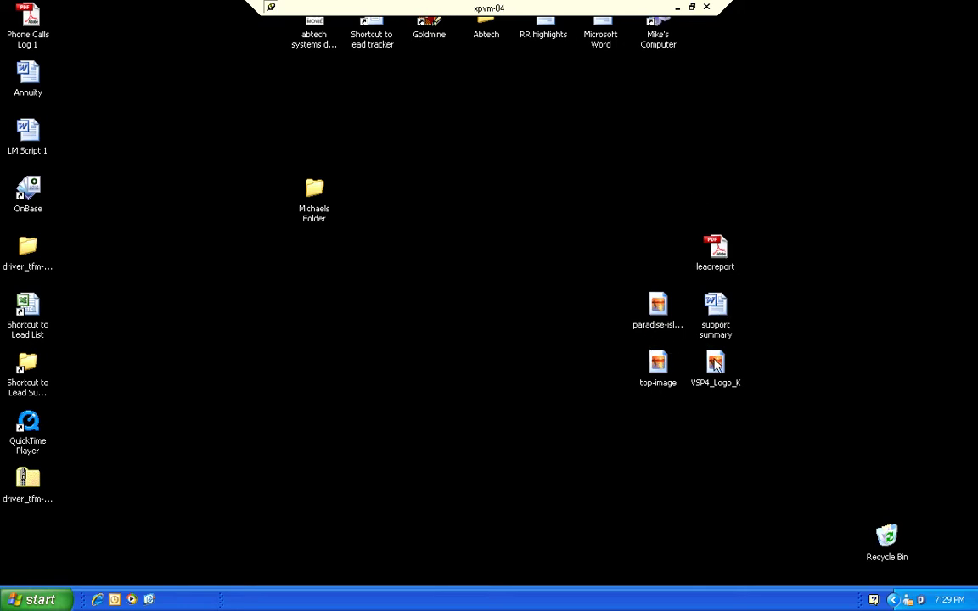
# Step: Select only the leadreport and support summary files together and move them from the desktop into the new folder
pyautogui.moveTo(685, 189); pyautogui.dragTo(735, 309)
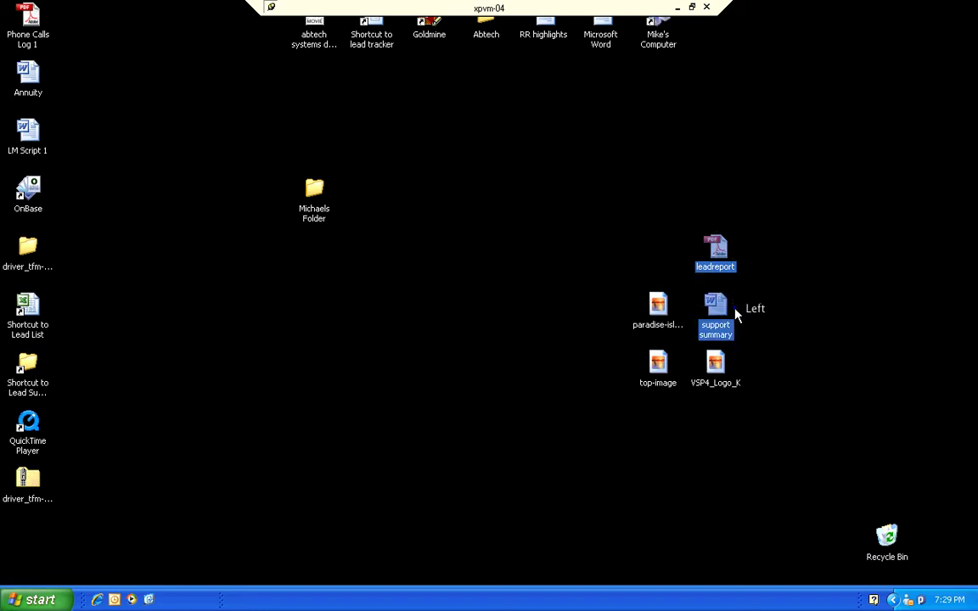
pyautogui.click(671, 193)
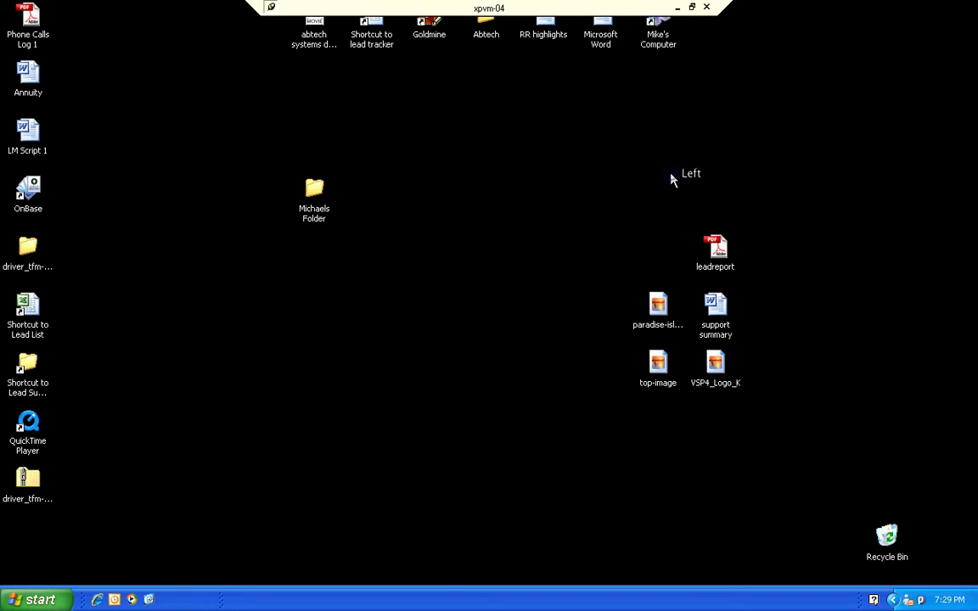
pyautogui.moveTo(719, 218); pyautogui.dragTo(763, 337)
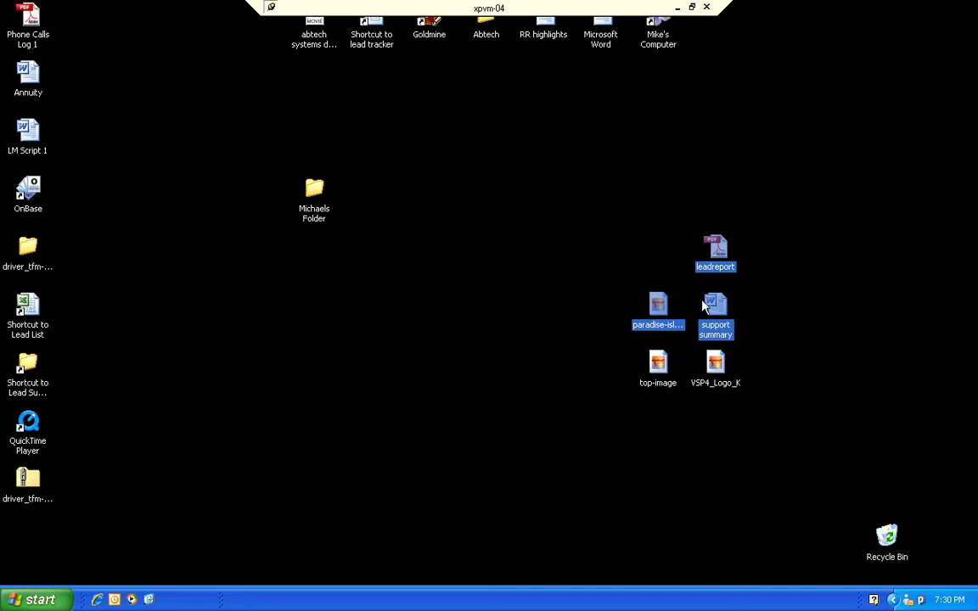
pyautogui.keyDown('ctrl'); pyautogui.click(659, 304); pyautogui.keyUp('ctrl')
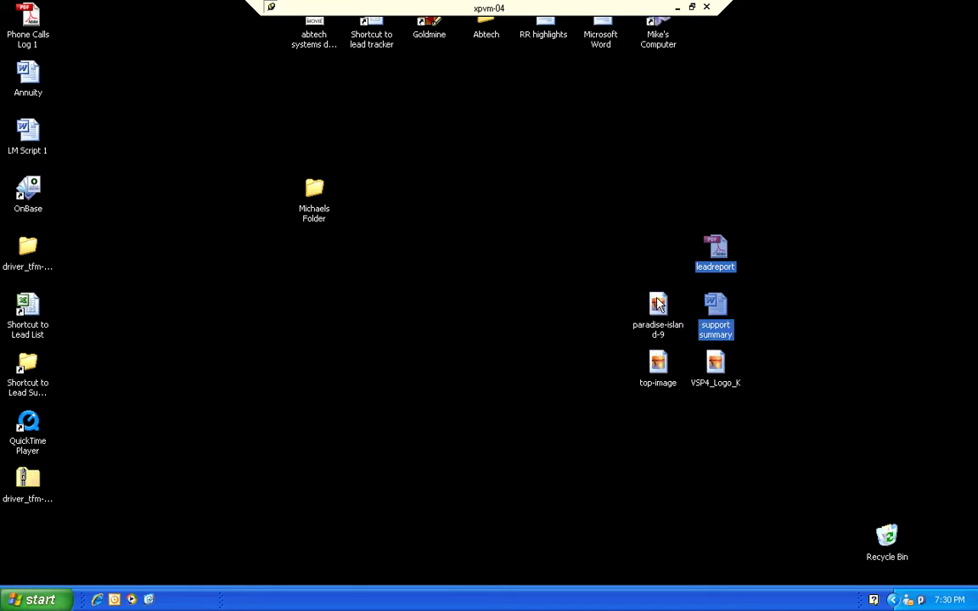
pyautogui.click(719, 262)
pyautogui.moveTo(717, 256); pyautogui.dragTo(315, 191)
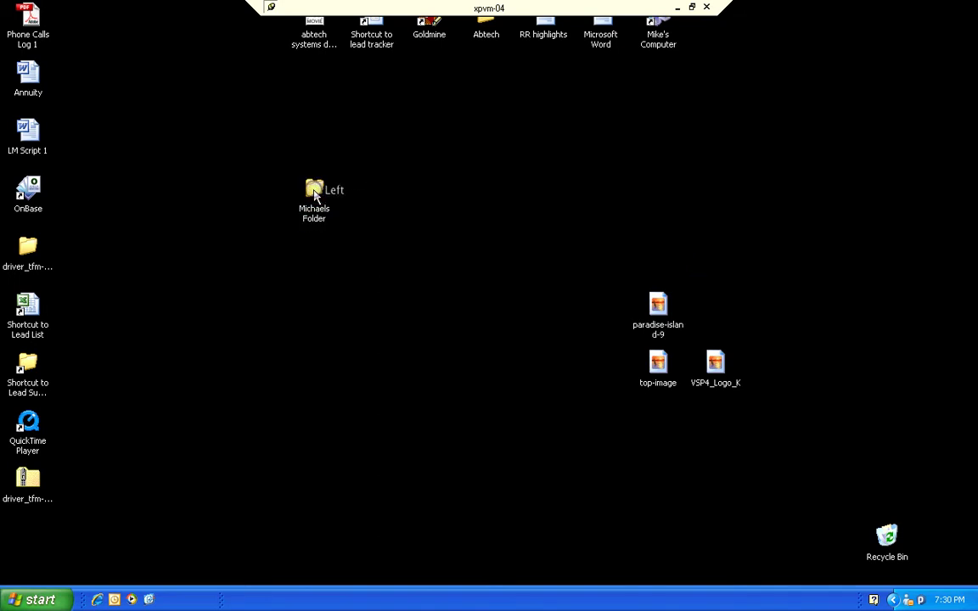
pyautogui.click(607, 192)
pyautogui.moveTo(658, 310)
pyautogui.moveTo(679, 324); pyautogui.dragTo(747, 405)
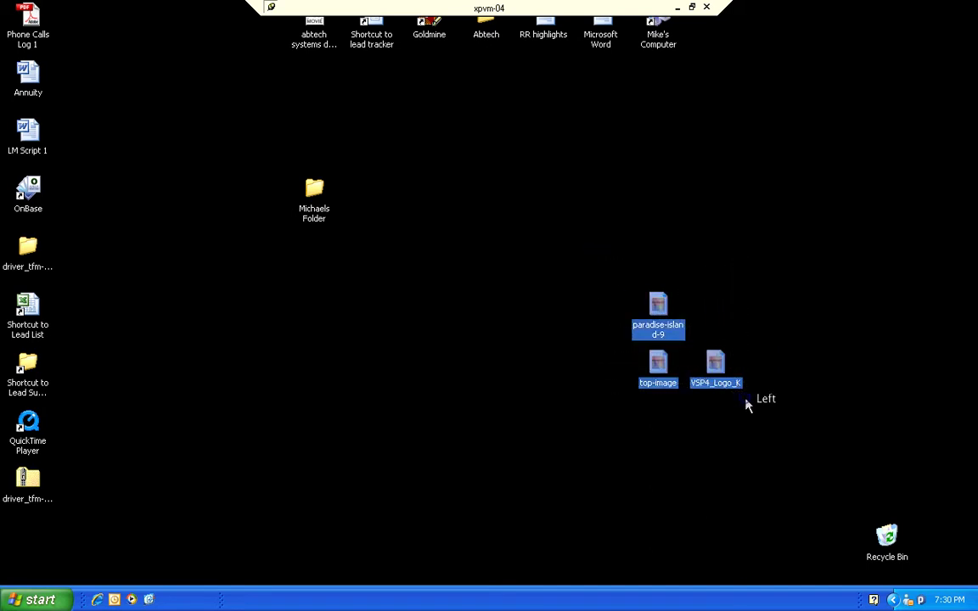
pyautogui.click(738, 425)
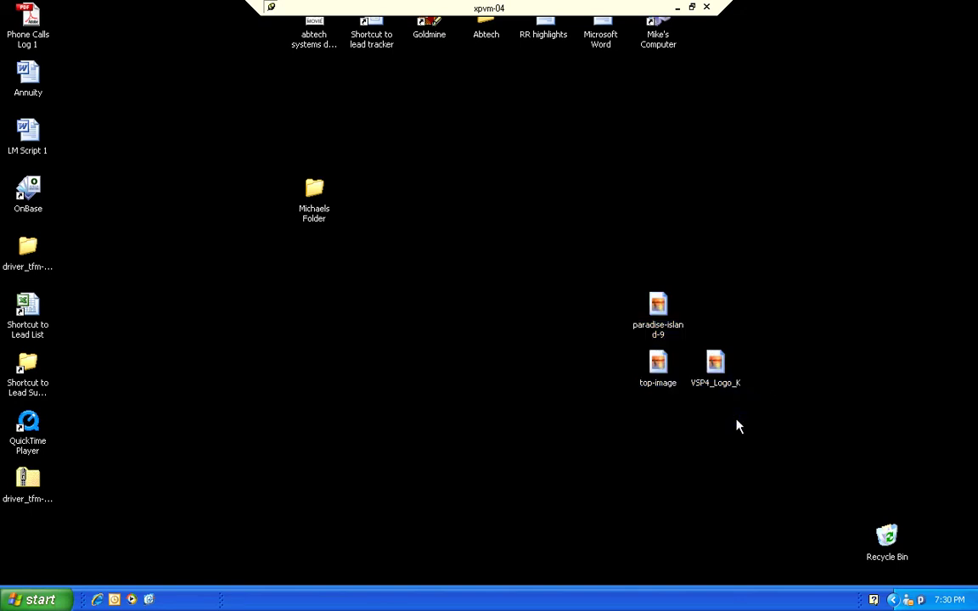
pyautogui.click(715, 364)
pyautogui.keyDown('ctrl'); pyautogui.click(652, 312); pyautogui.keyUp('ctrl')
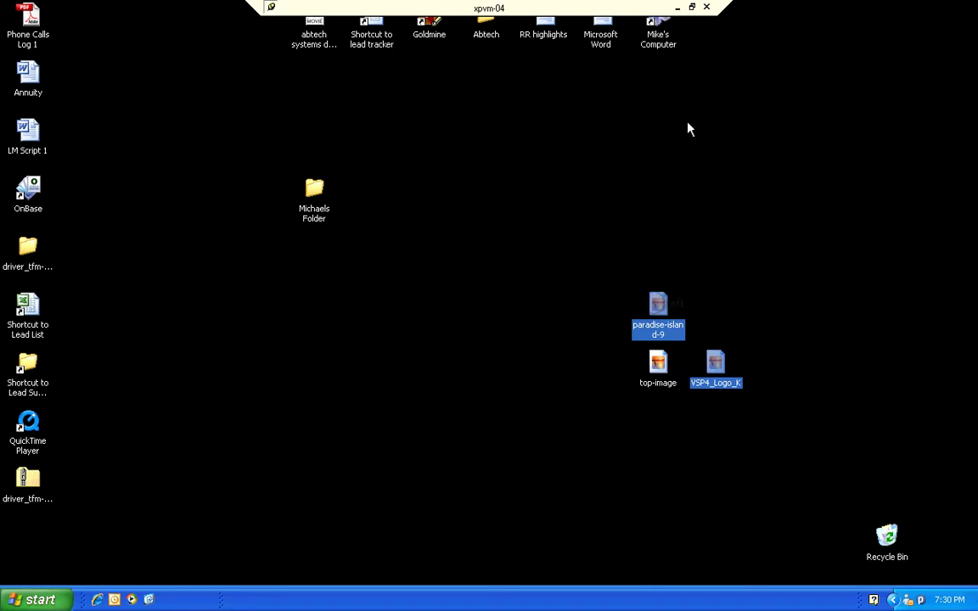
pyautogui.click(619, 246)
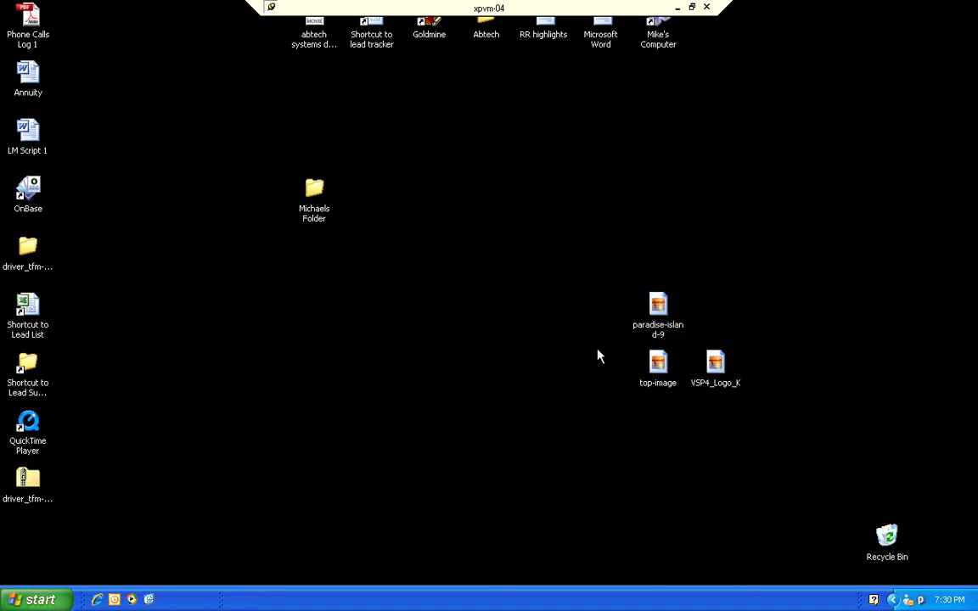
pyautogui.click(543, 287)
pyautogui.click(654, 306)
pyautogui.keyDown('ctrl'); pyautogui.click(718, 362); pyautogui.keyUp('ctrl')
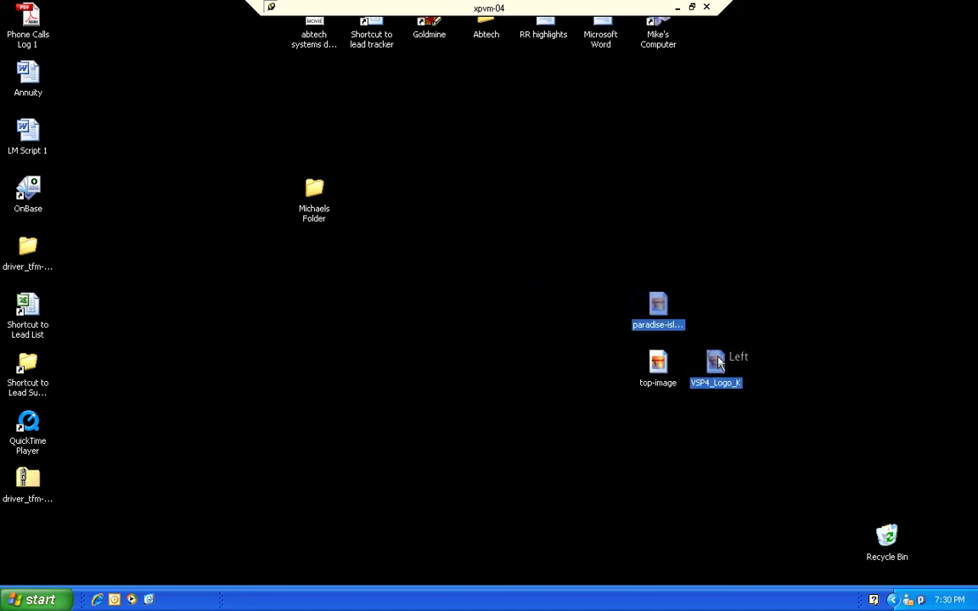
pyautogui.click(810, 206)
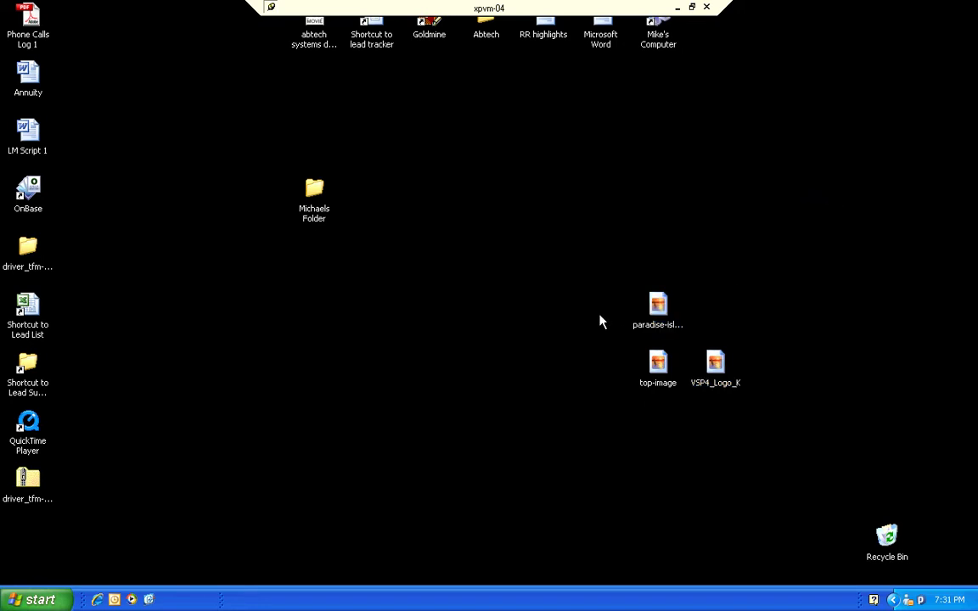
# Step: Select paradise-island-9, top-image and the LM Script 1 document together and move them from the desktop into the new folder
pyautogui.click(660, 314)
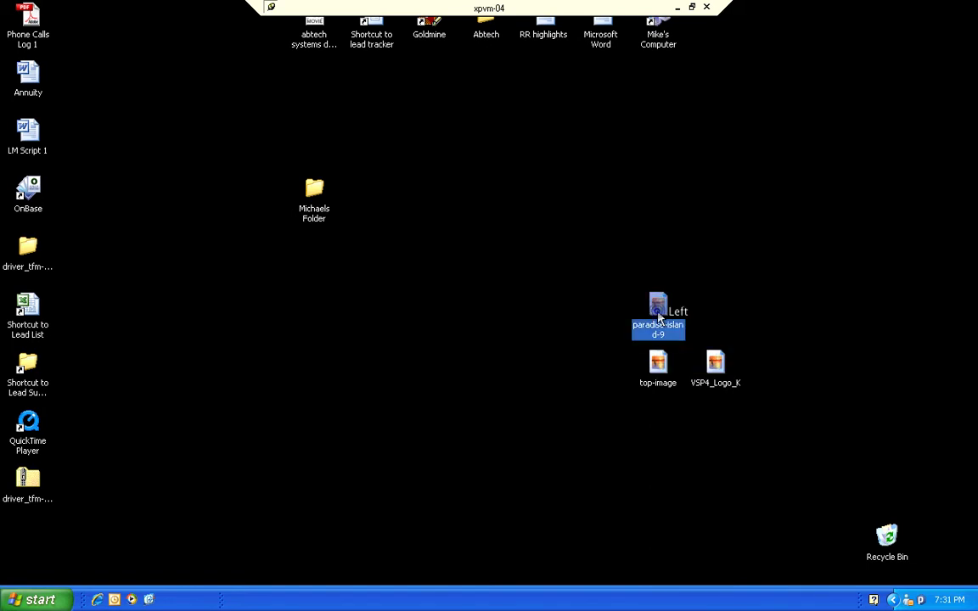
pyautogui.keyDown('ctrl'); pyautogui.click(660, 358); pyautogui.keyUp('ctrl')
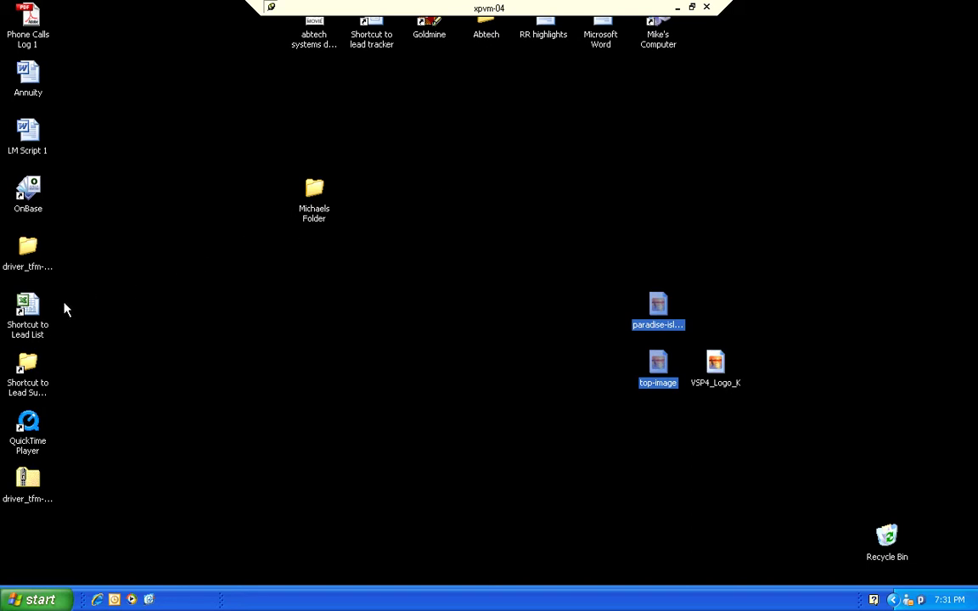
pyautogui.keyDown('ctrl'); pyautogui.click(30, 127); pyautogui.keyUp('ctrl')
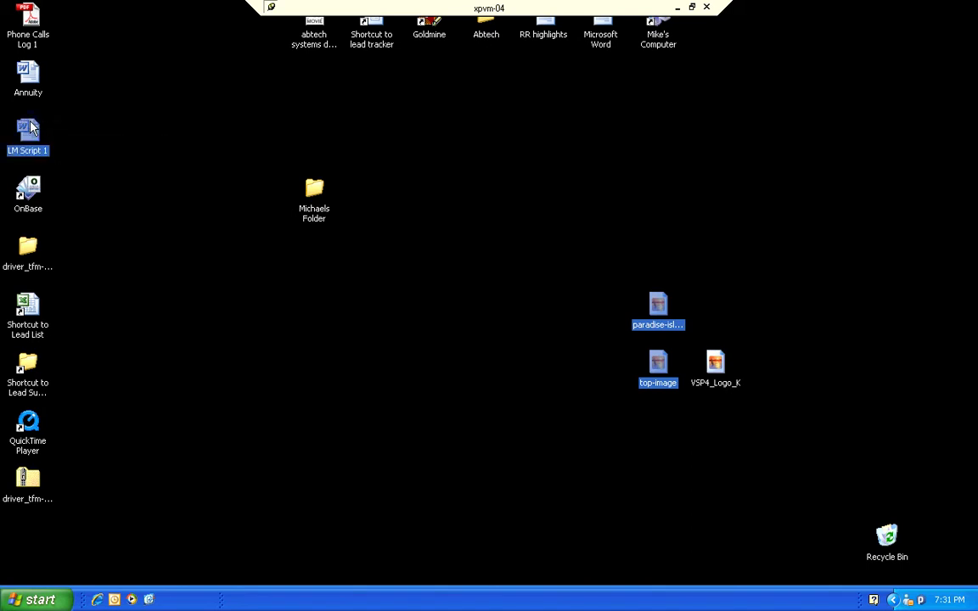
pyautogui.moveTo(43, 133); pyautogui.dragTo(307, 193)
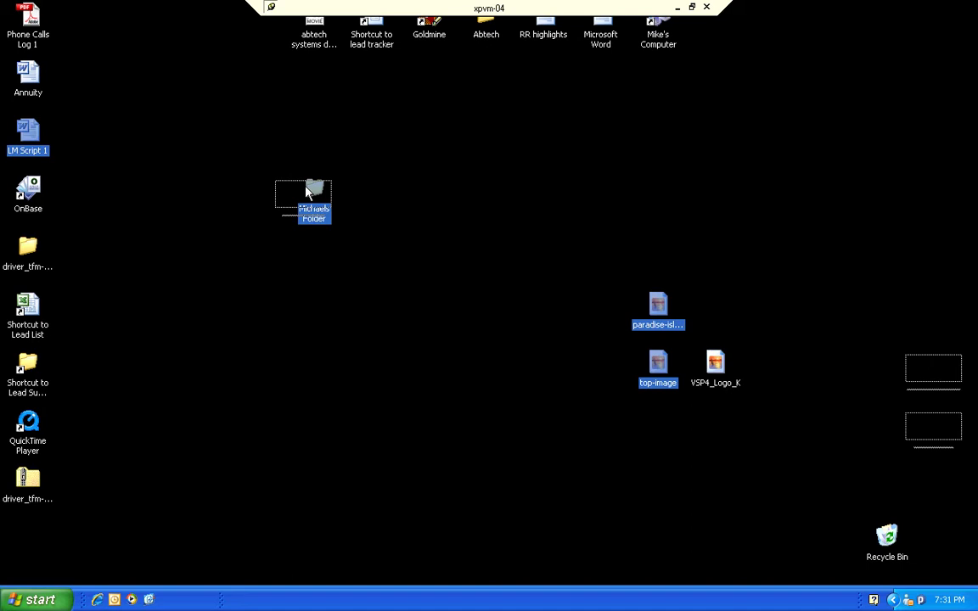
pyautogui.moveTo(308, 192); pyautogui.dragTo(317, 190)
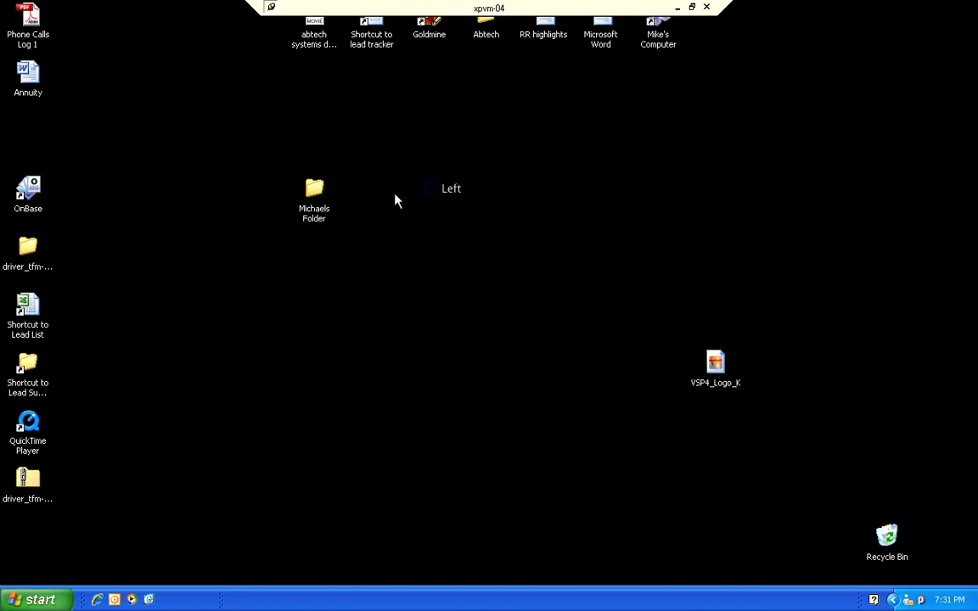
# Step: Open the new folder from the desktop and shift its window toward the middle of the desktop
pyautogui.doubleClick(307, 187)
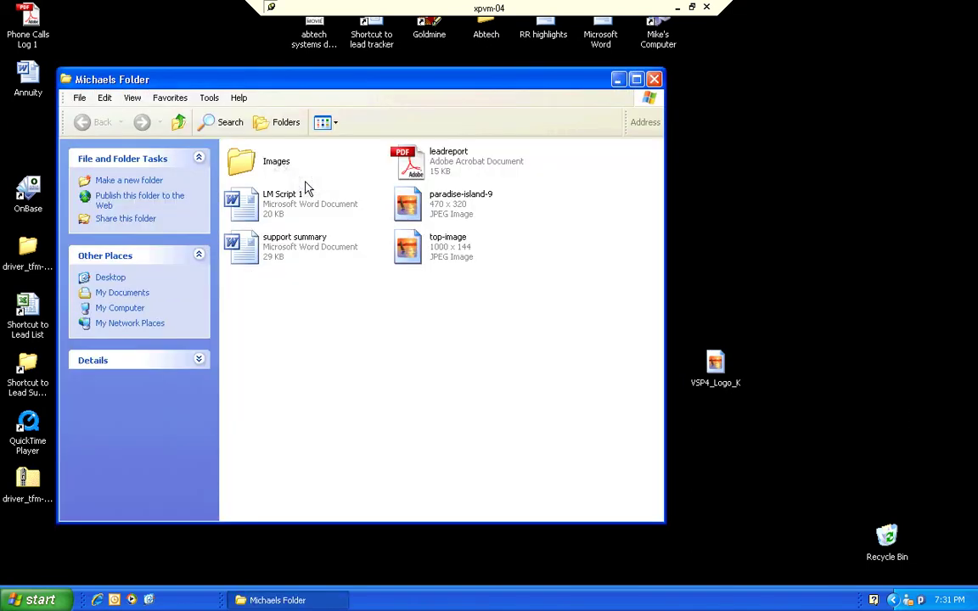
pyautogui.click(270, 83)
pyautogui.moveTo(270, 82); pyautogui.dragTo(380, 72)
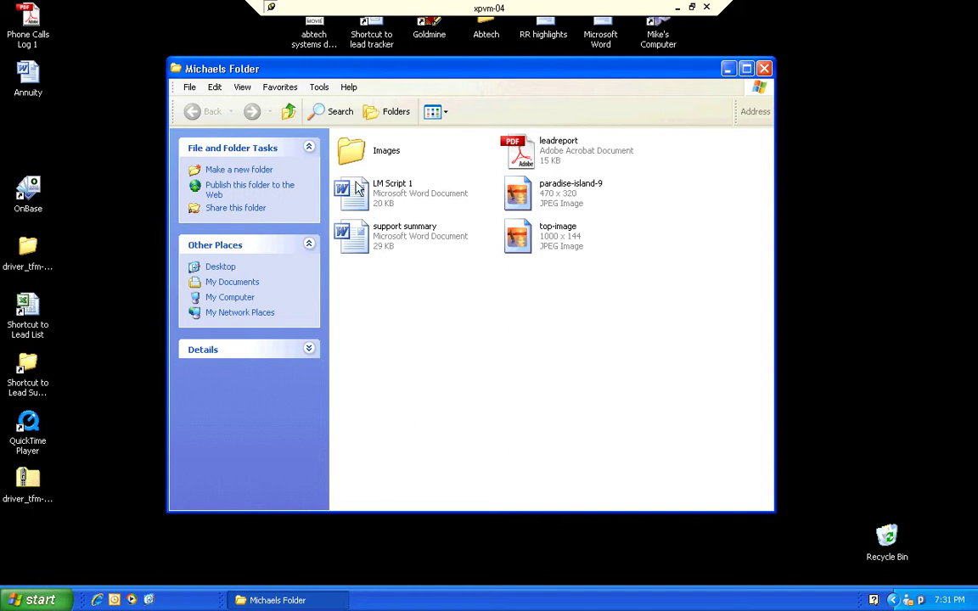
# Step: Copy the LM Script 1 document and paste the duplicate into the same folder
pyautogui.moveTo(358, 195)
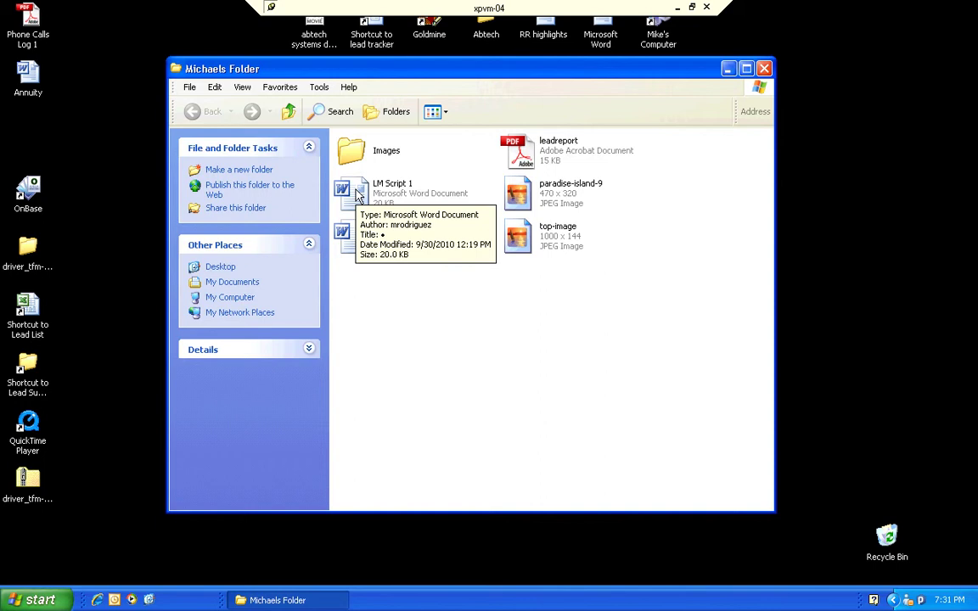
pyautogui.click(358, 193)
pyautogui.rightClick(358, 191)
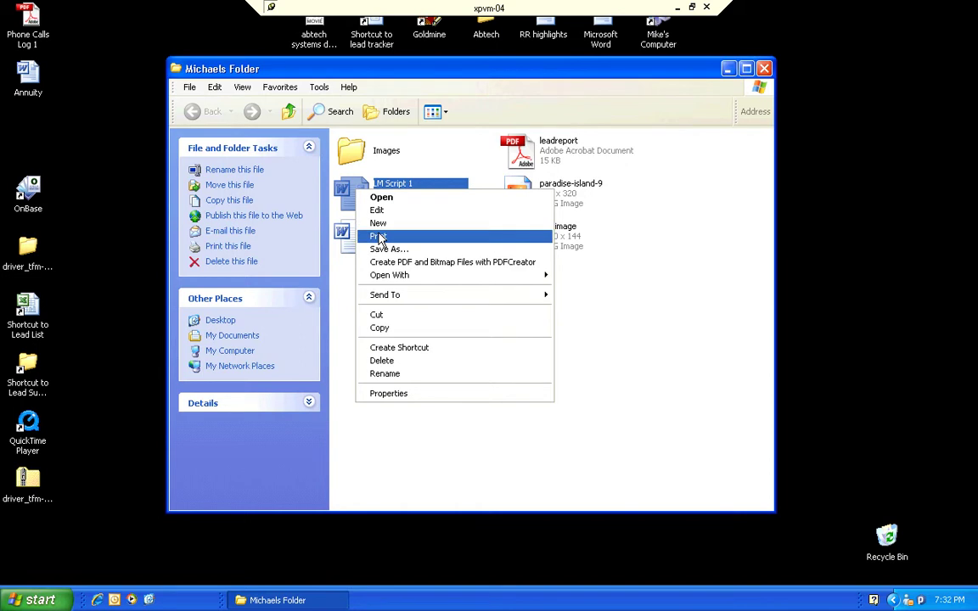
pyautogui.click(382, 329)
pyautogui.click(372, 281)
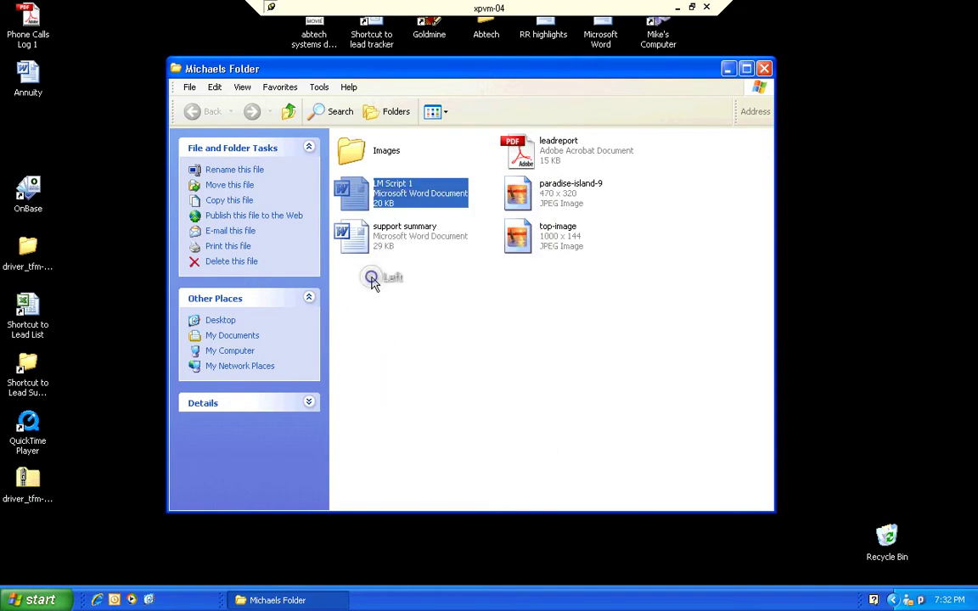
pyautogui.rightClick(414, 330)
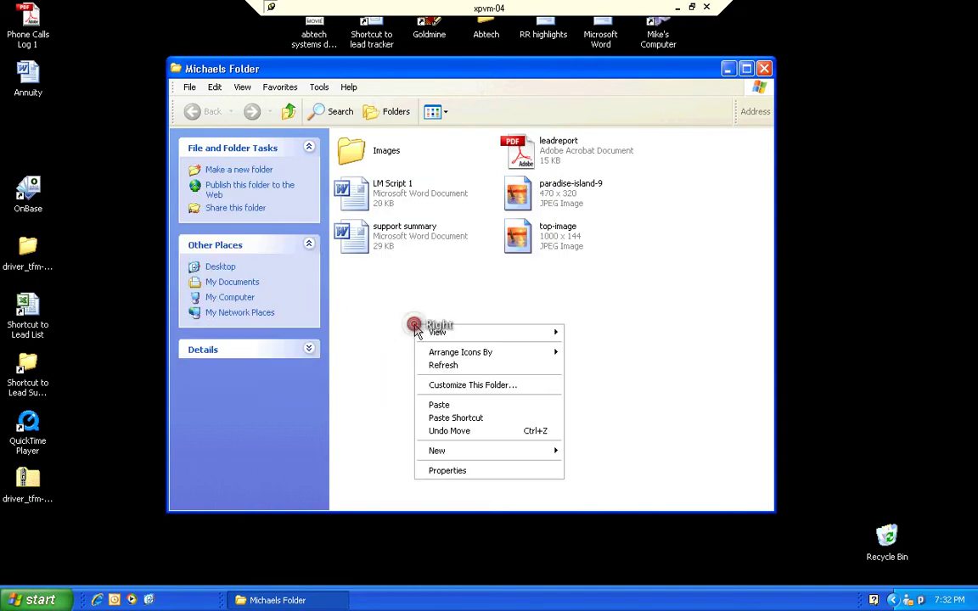
pyautogui.click(439, 405)
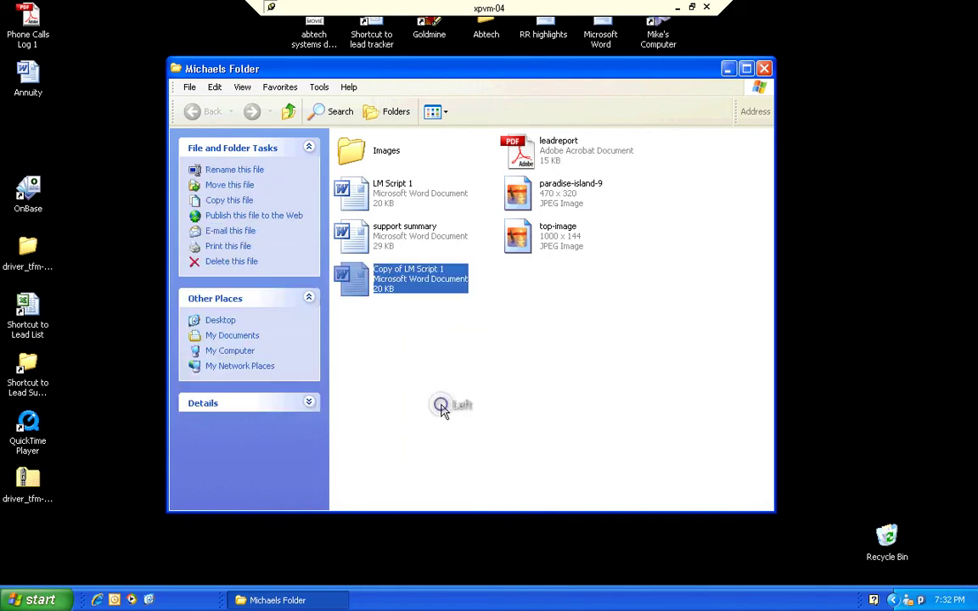
pyautogui.click(375, 325)
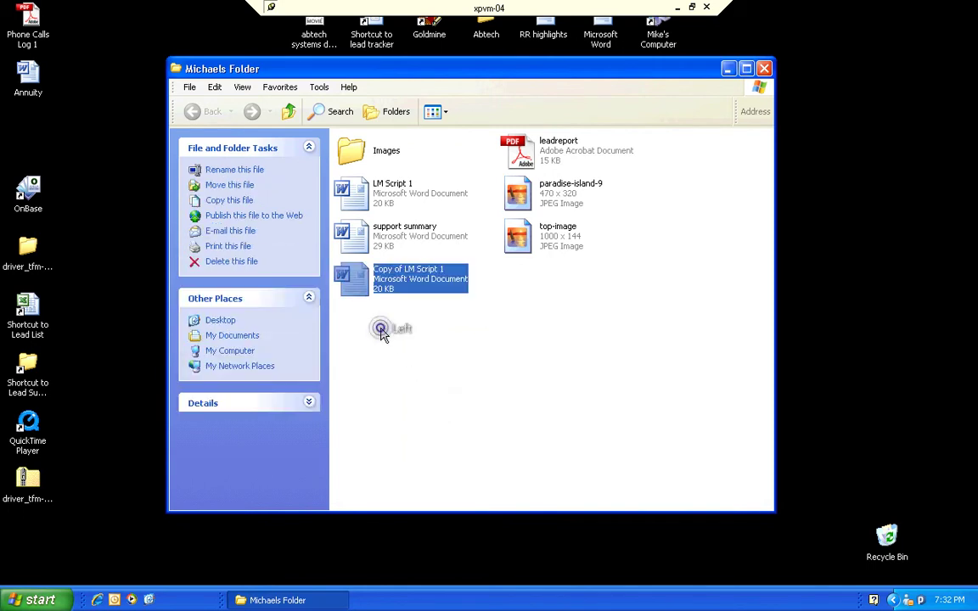
# Step: Create a shortcut to the original LM Script 1 document inside the same folder
pyautogui.click(353, 195)
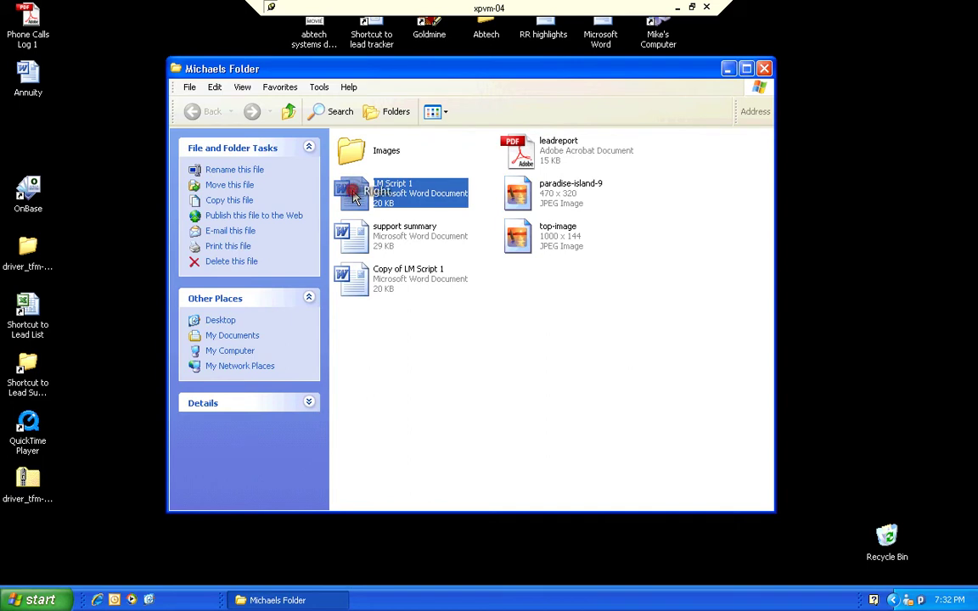
pyautogui.rightClick(355, 195)
pyautogui.click(394, 350)
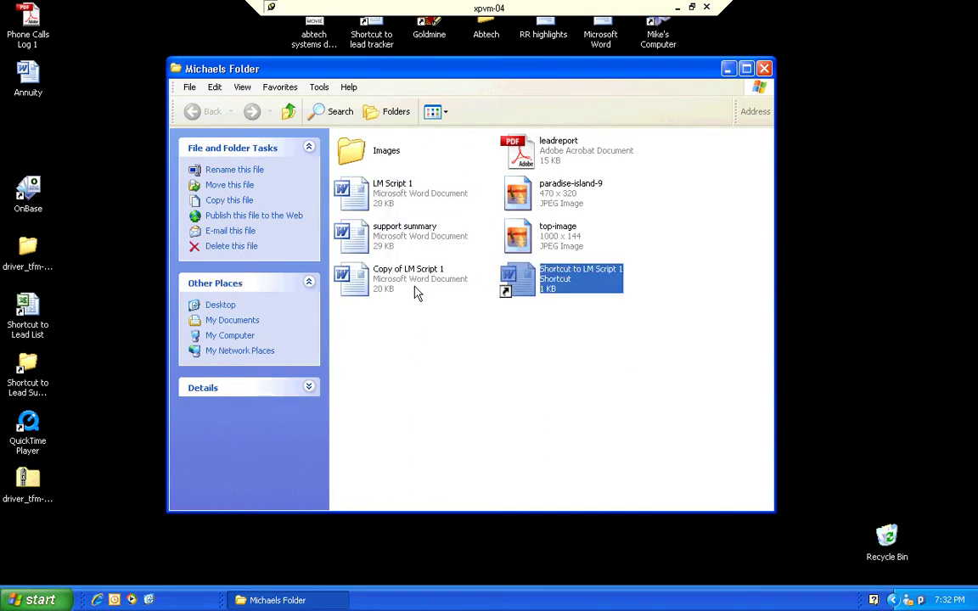
# Step: Send the shortcut to LM Script 1 from the folder to the desktop
pyautogui.rightClick(522, 283)
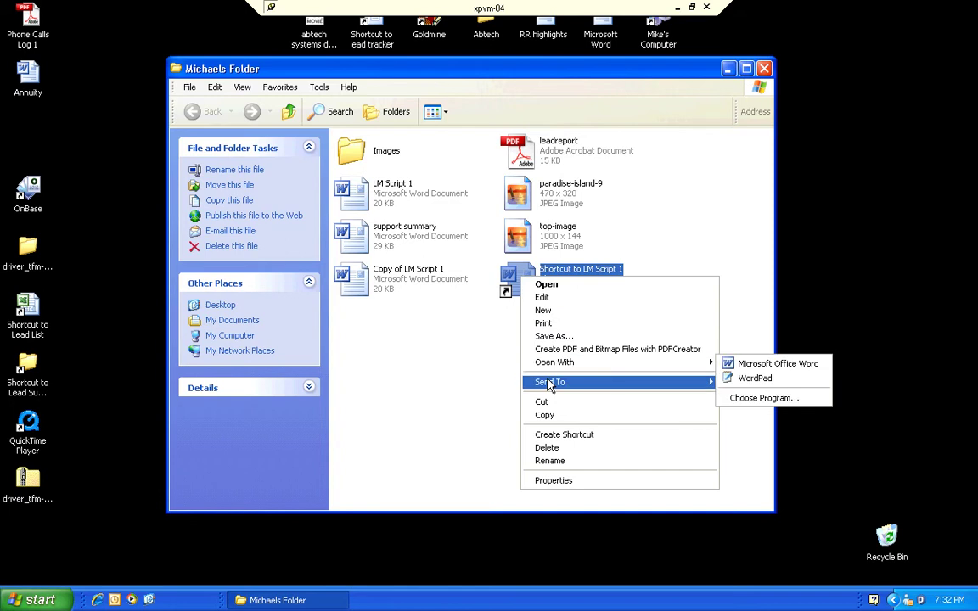
pyautogui.moveTo(548, 384)
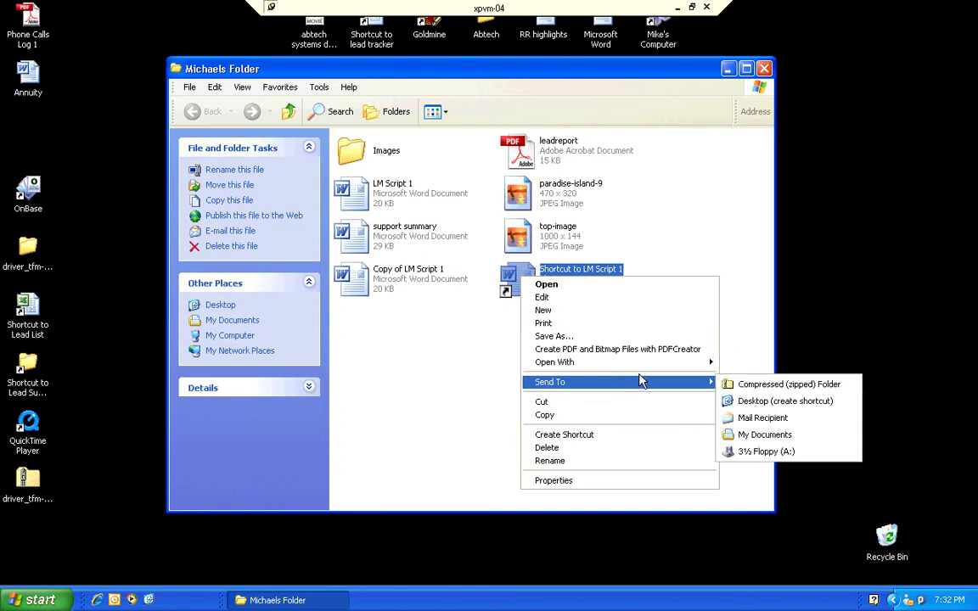
pyautogui.moveTo(653, 384)
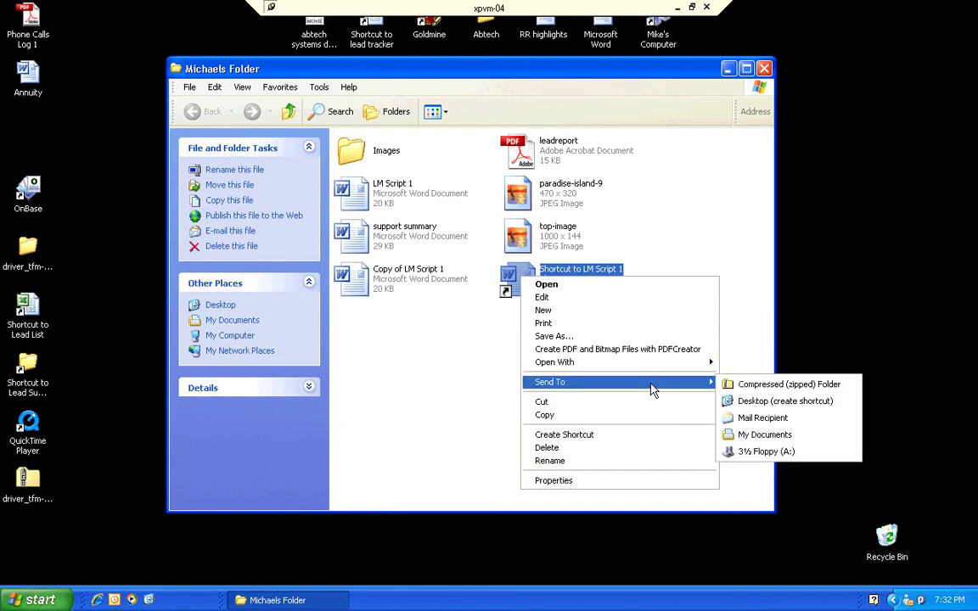
pyautogui.click(753, 401)
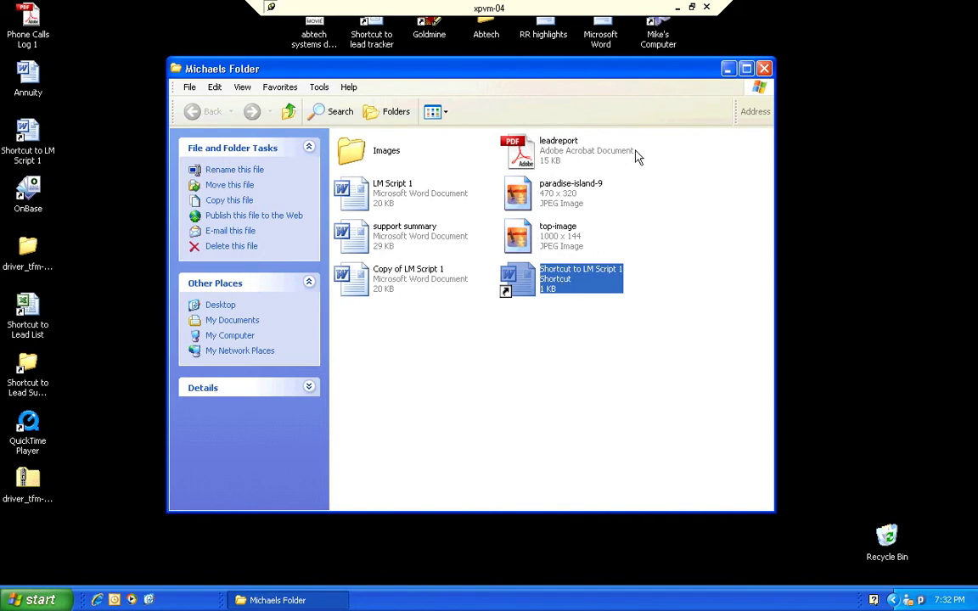
# Step: Close the folder window and place the LM Script 1 shortcut beside the folder on the desktop
pyautogui.click(763, 69)
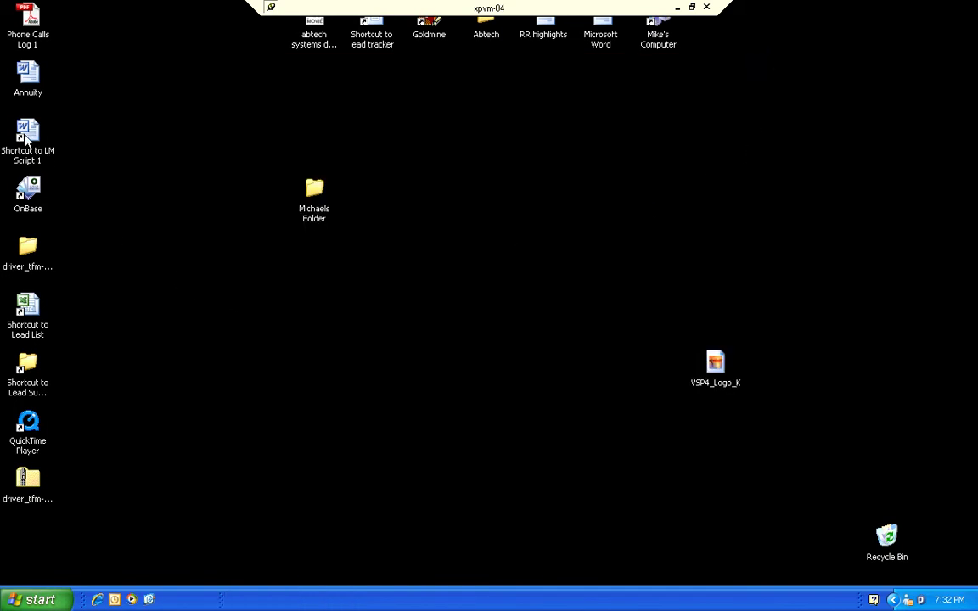
pyautogui.moveTo(25, 140); pyautogui.dragTo(389, 221)
pyautogui.click(474, 226)
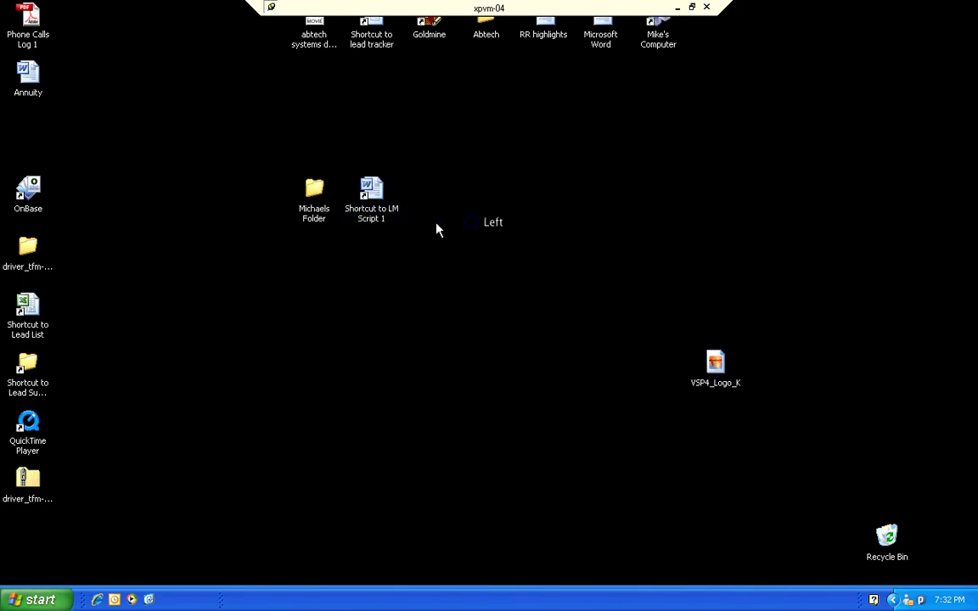
# Step: Delete the desktop shortcut to LM Script 1, sending it to the Recycle Bin
pyautogui.rightClick(372, 198)
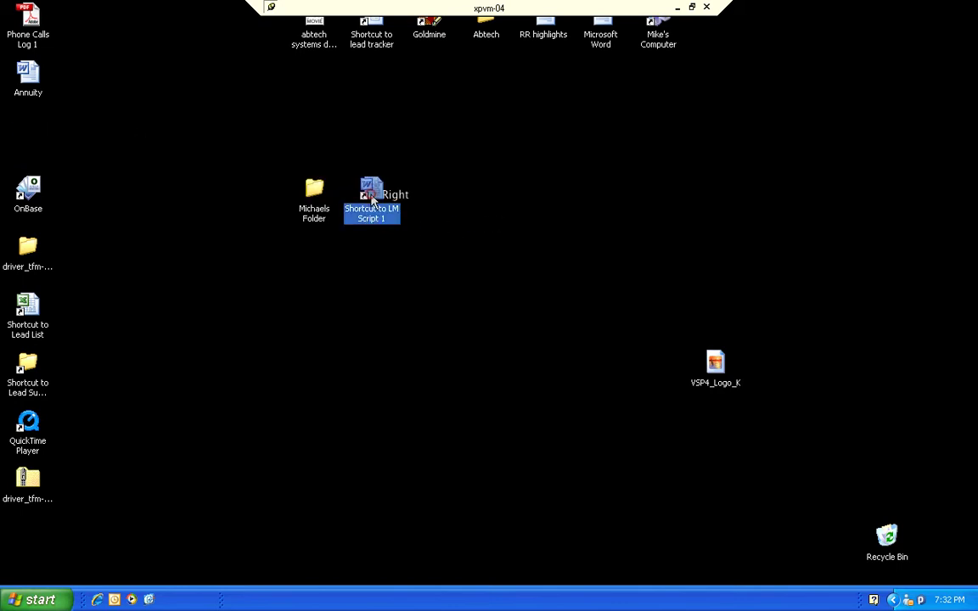
pyautogui.click(404, 366)
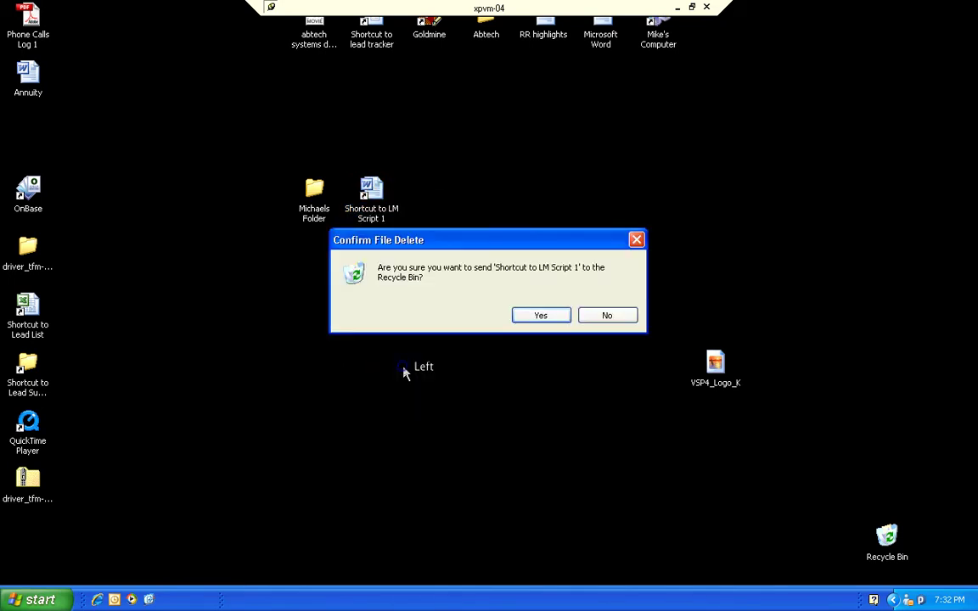
pyautogui.click(527, 321)
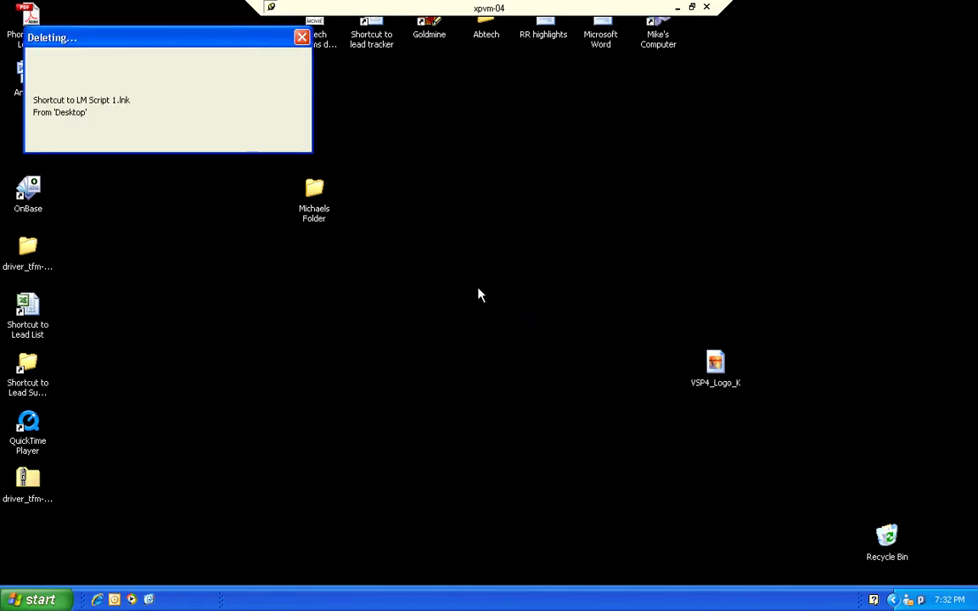
# Step: Reopen the folder and delete the shortcut to LM Script 1 stored inside it
pyautogui.doubleClick(313, 189)
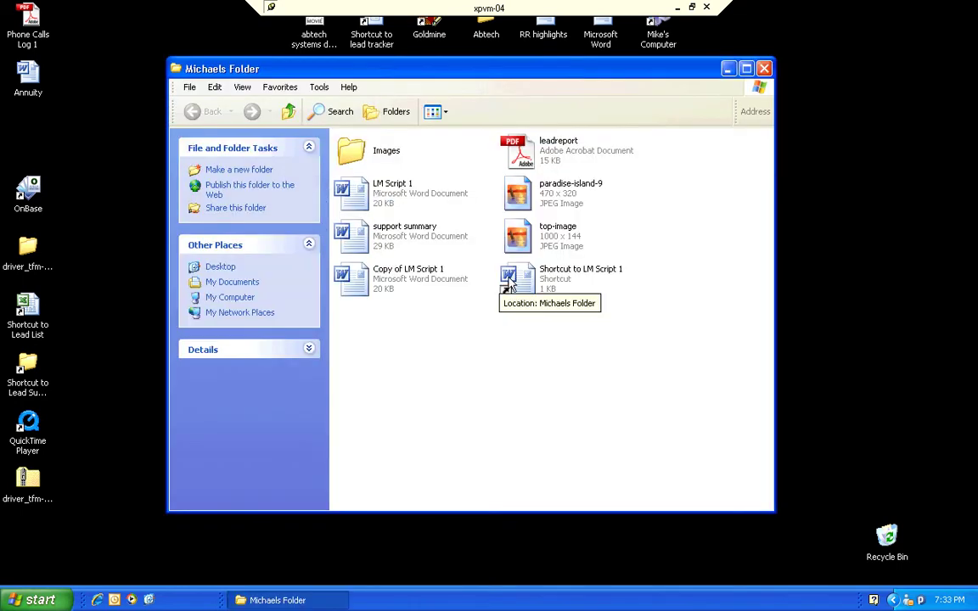
pyautogui.rightClick(508, 278)
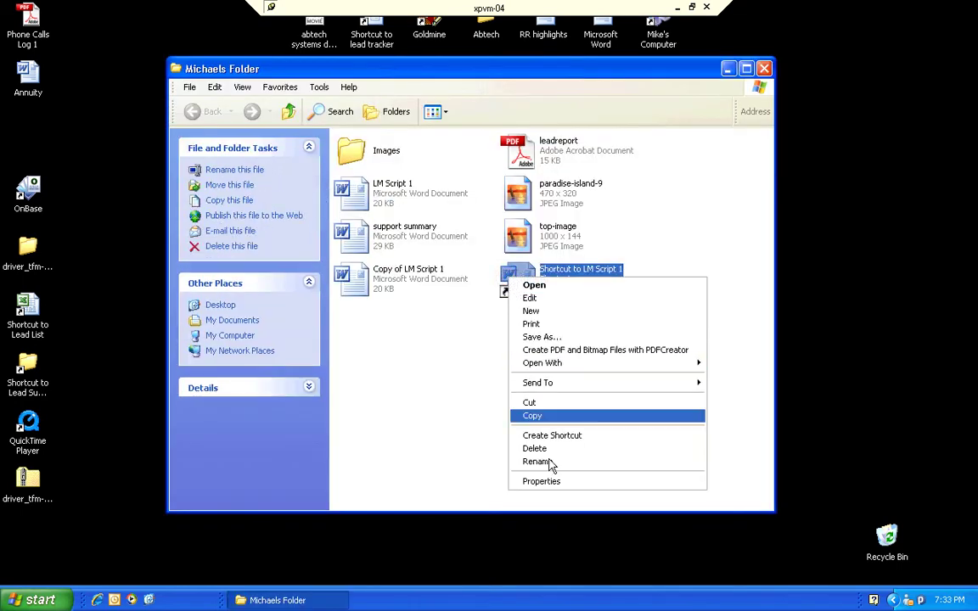
pyautogui.click(543, 449)
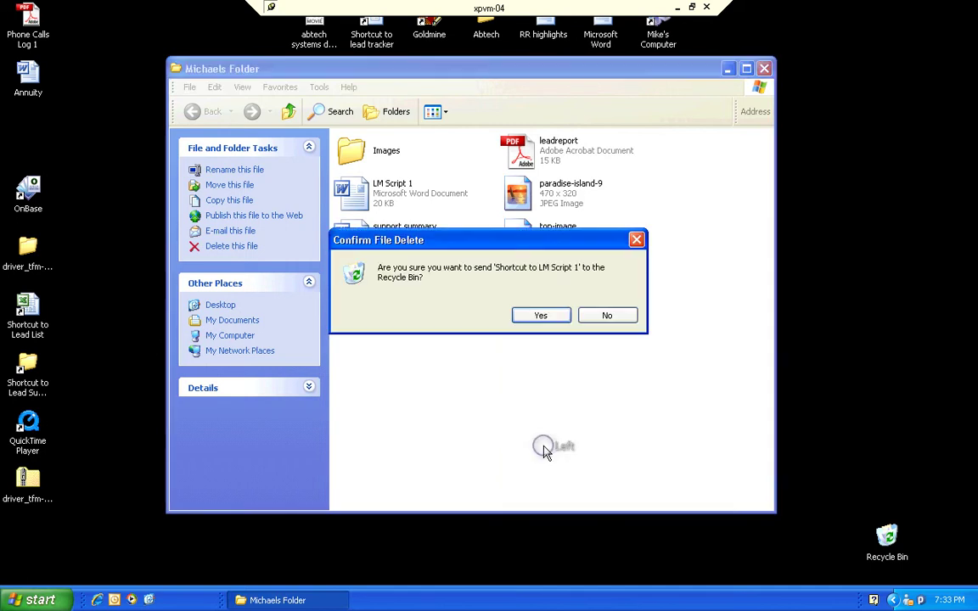
pyautogui.click(538, 315)
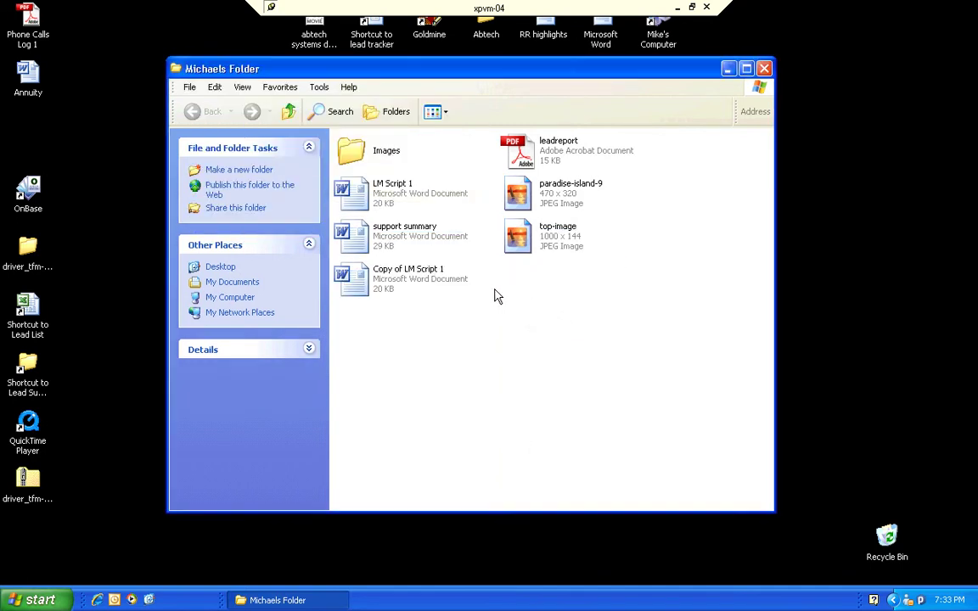
# Step: Rename the original LM Script 1 document as LM Script one
pyautogui.click(362, 208)
pyautogui.rightClick(362, 208)
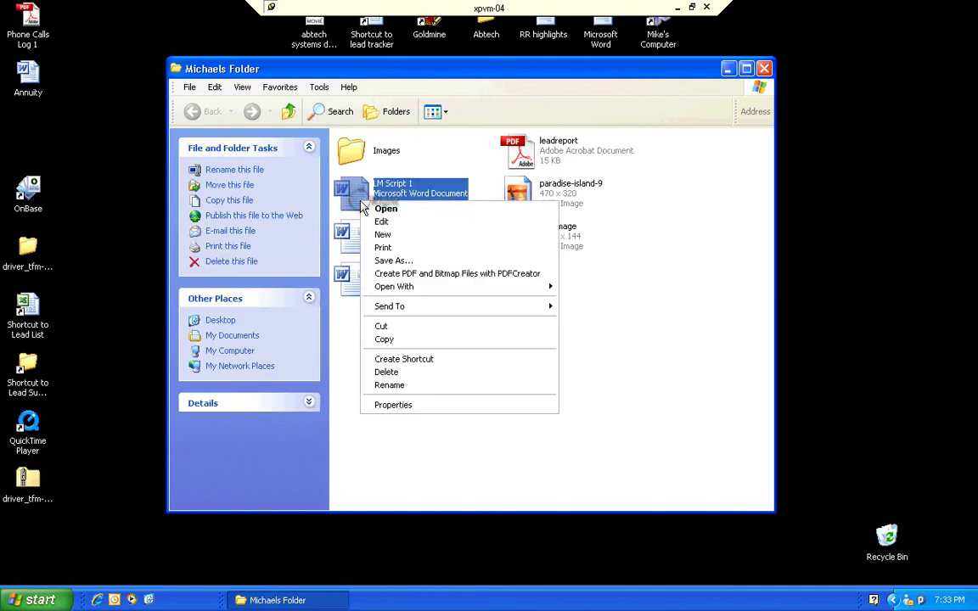
pyautogui.click(404, 387)
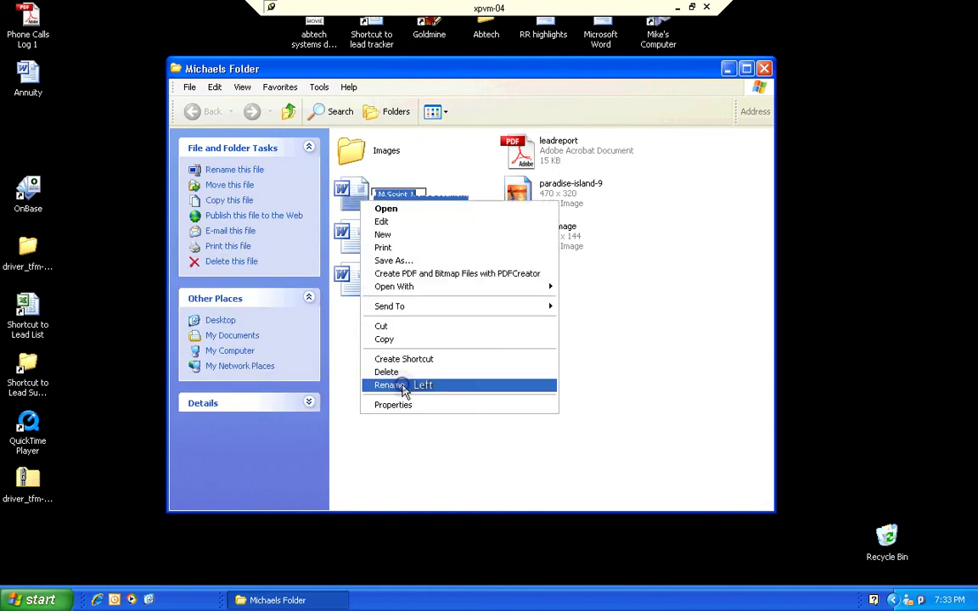
pyautogui.write('L')
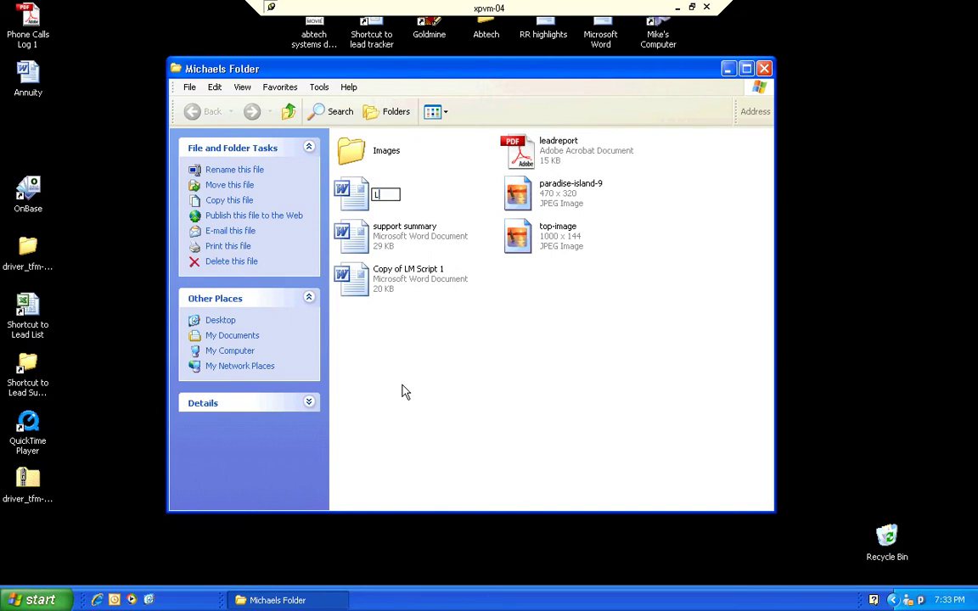
pyautogui.write('M Script one')
pyautogui.click(459, 392)
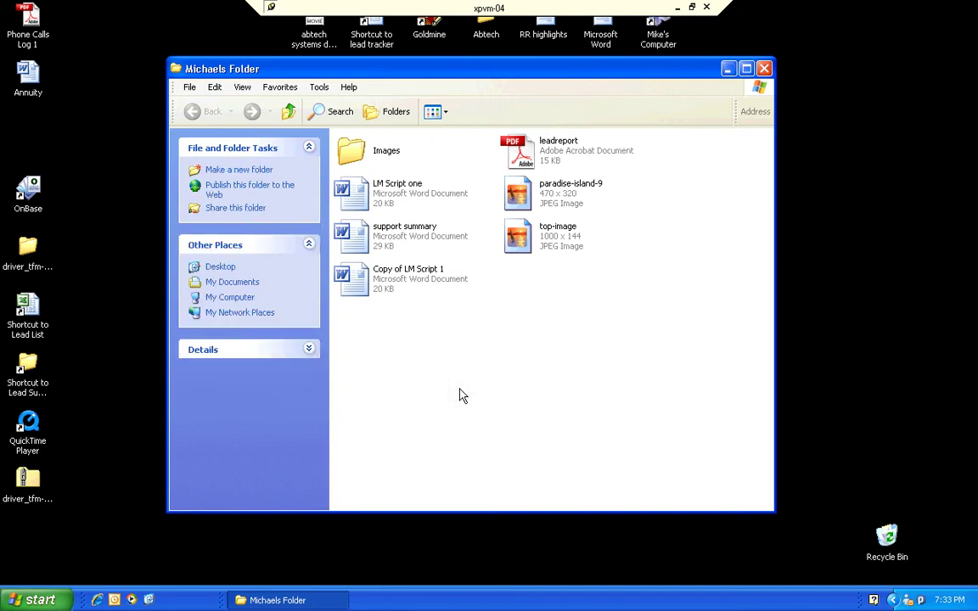
# Step: Move the Images folder out of the open folder onto the empty desktop area beside the window
pyautogui.click(348, 148)
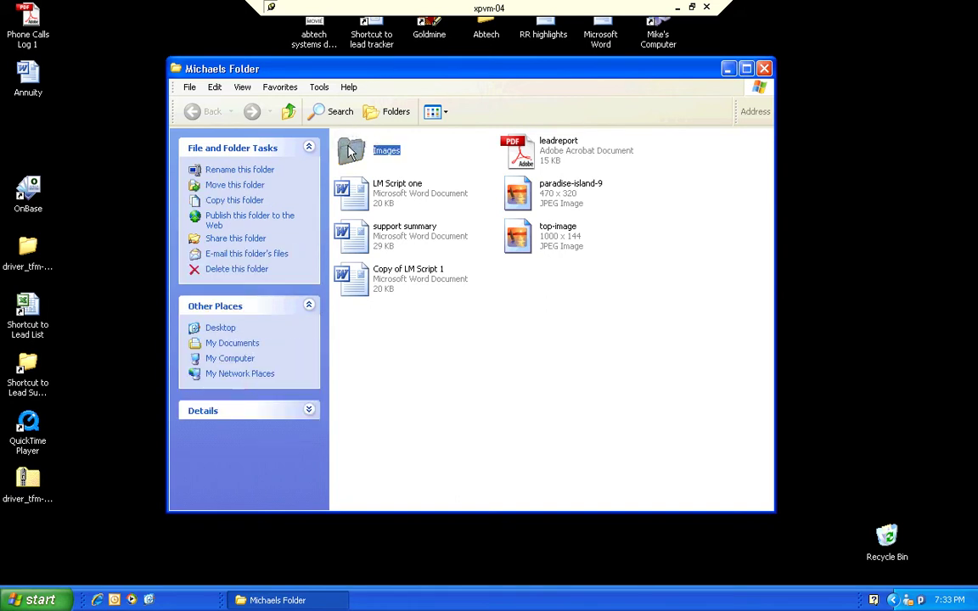
pyautogui.moveTo(350, 151); pyautogui.dragTo(838, 142)
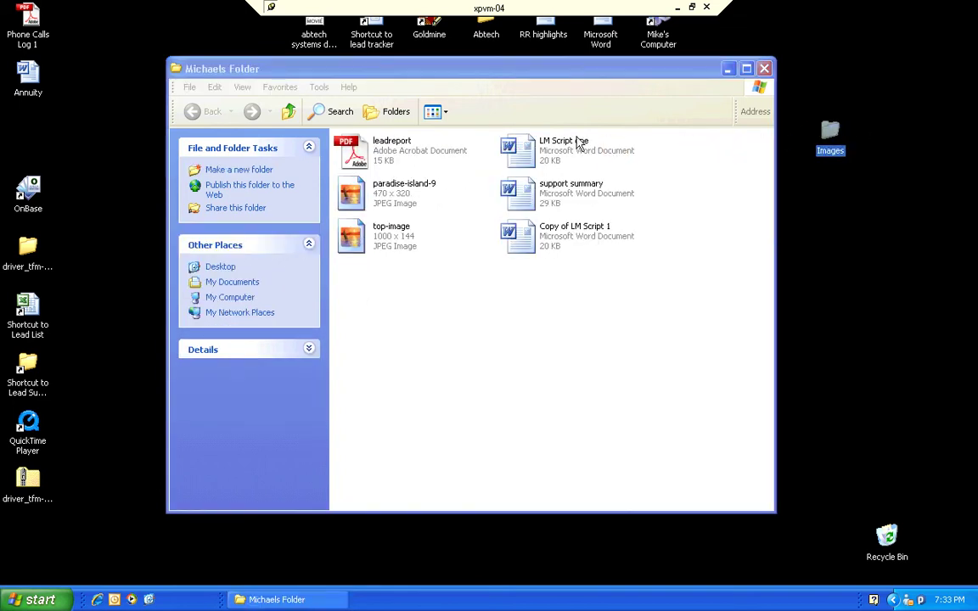
pyautogui.click(390, 316)
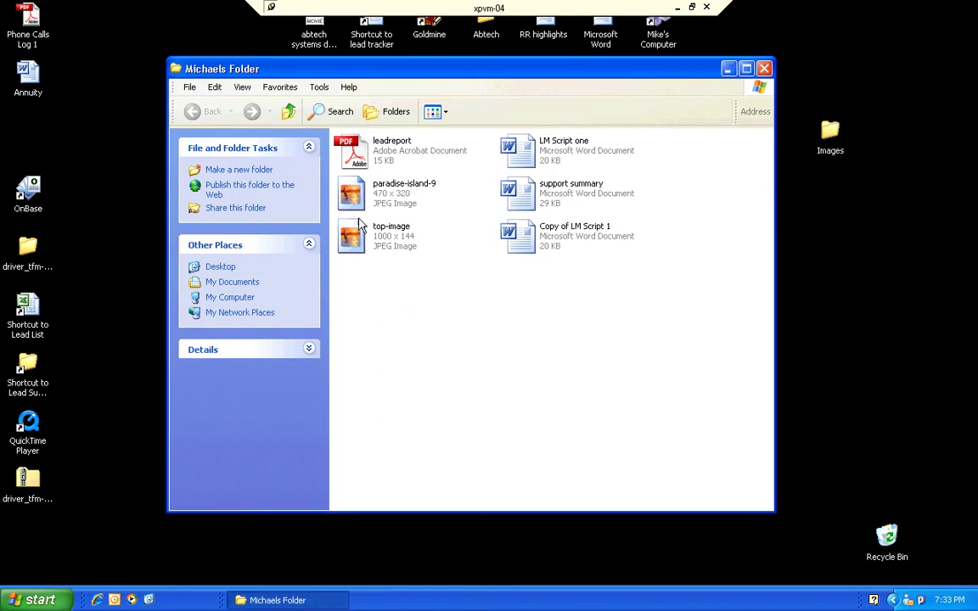
# Step: Move paradise-island-9 and top-image together into the Images folder, declining to replace the top-image already there
pyautogui.moveTo(390, 316); pyautogui.dragTo(358, 220)
pyautogui.click(445, 323)
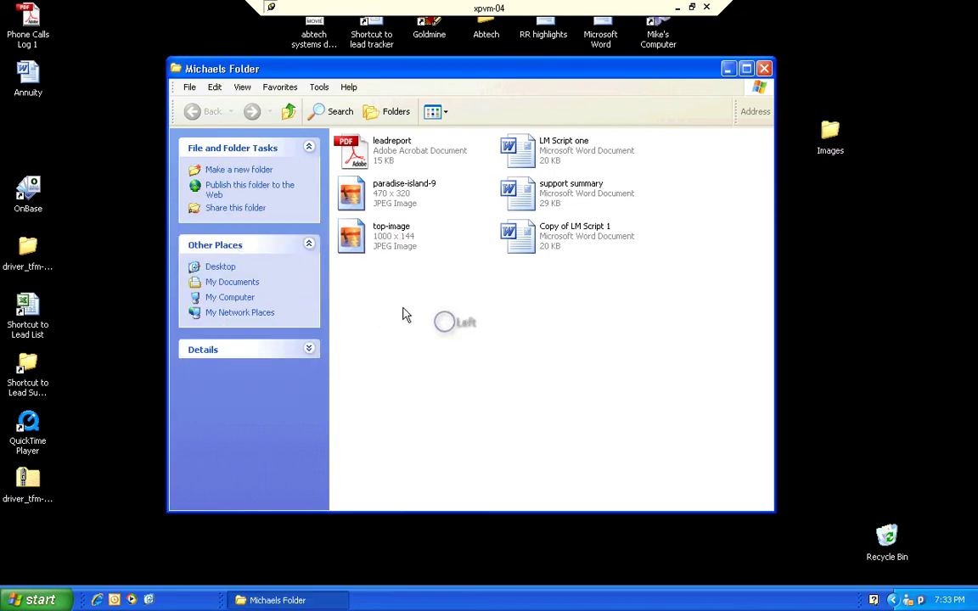
pyautogui.moveTo(400, 304); pyautogui.dragTo(830, 136)
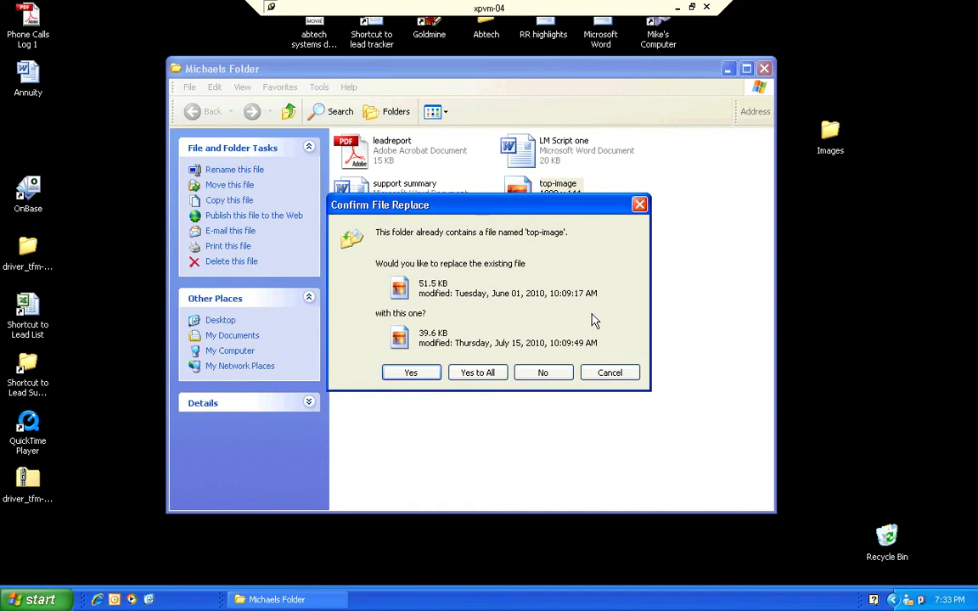
pyautogui.click(541, 373)
pyautogui.click(622, 241)
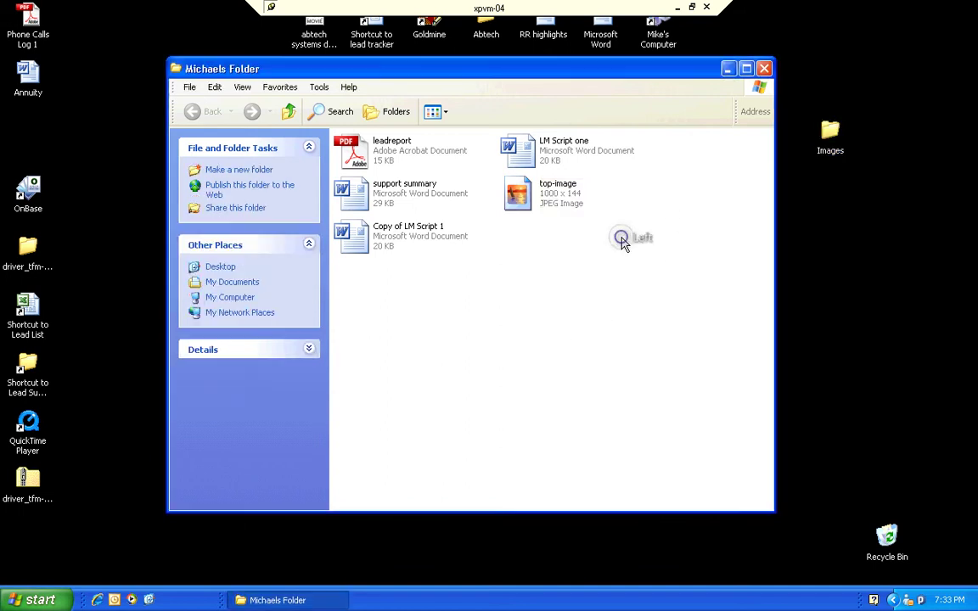
# Step: Open the Images folder to check its contents, and close both folder windows to clear the desktop
pyautogui.doubleClick(830, 132)
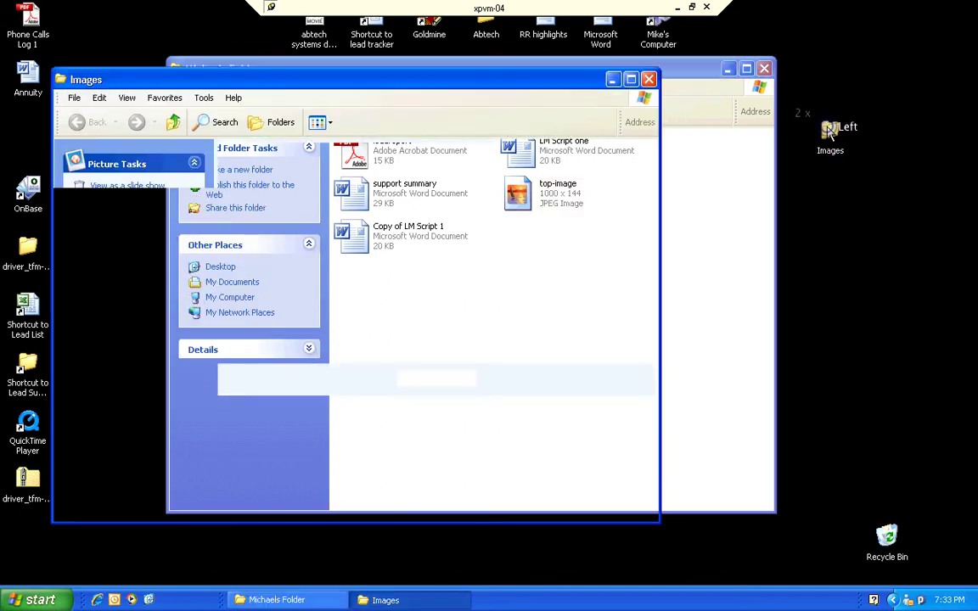
pyautogui.click(649, 79)
pyautogui.moveTo(649, 79); pyautogui.dragTo(664, 234)
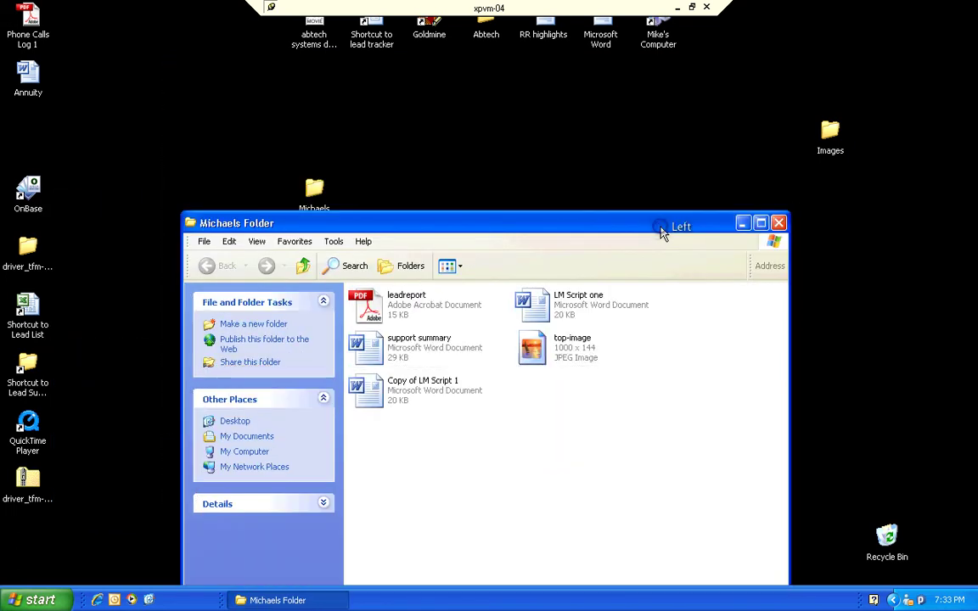
pyautogui.click(778, 222)
pyautogui.click(637, 299)
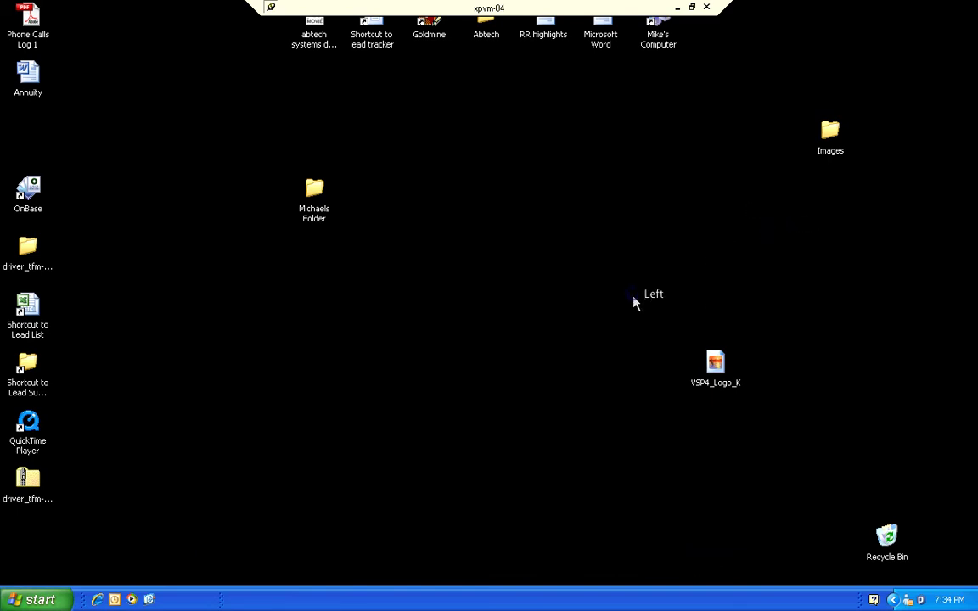
# Step: Preview VSP4_Logo_K, and move it into the Images folder and Images into the other new folder on the desktop
pyautogui.doubleClick(714, 365)
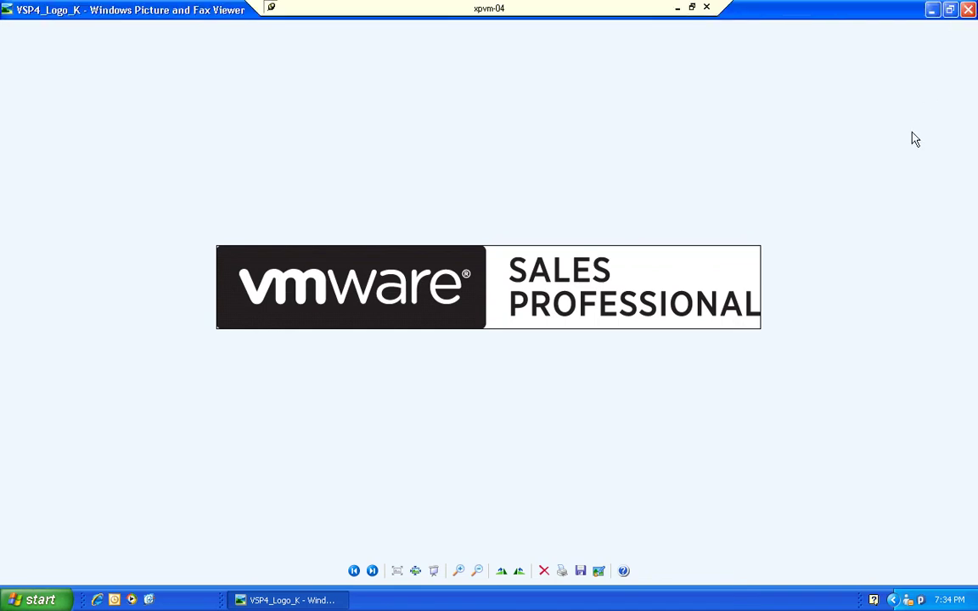
pyautogui.click(968, 12)
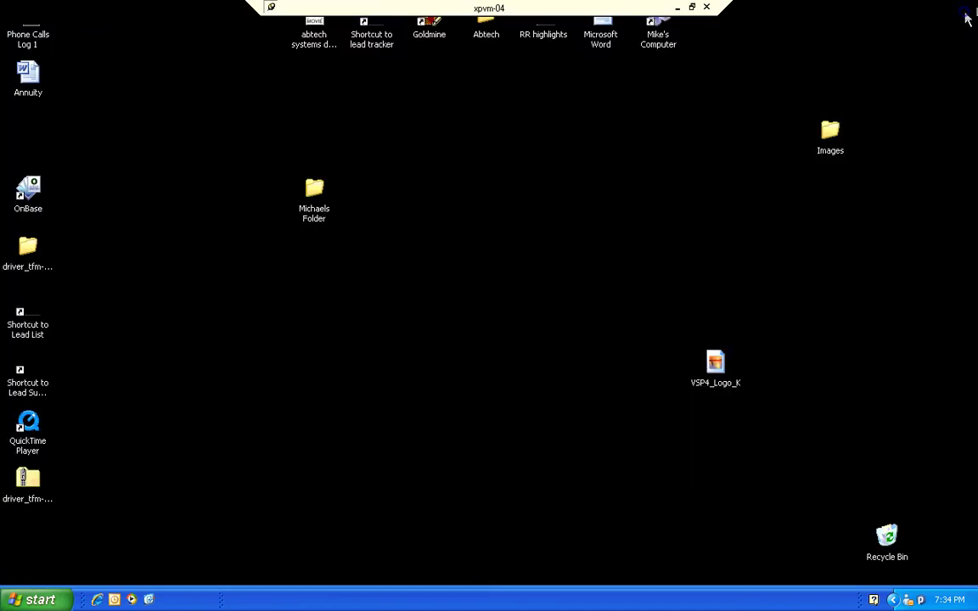
pyautogui.moveTo(707, 372); pyautogui.dragTo(322, 197)
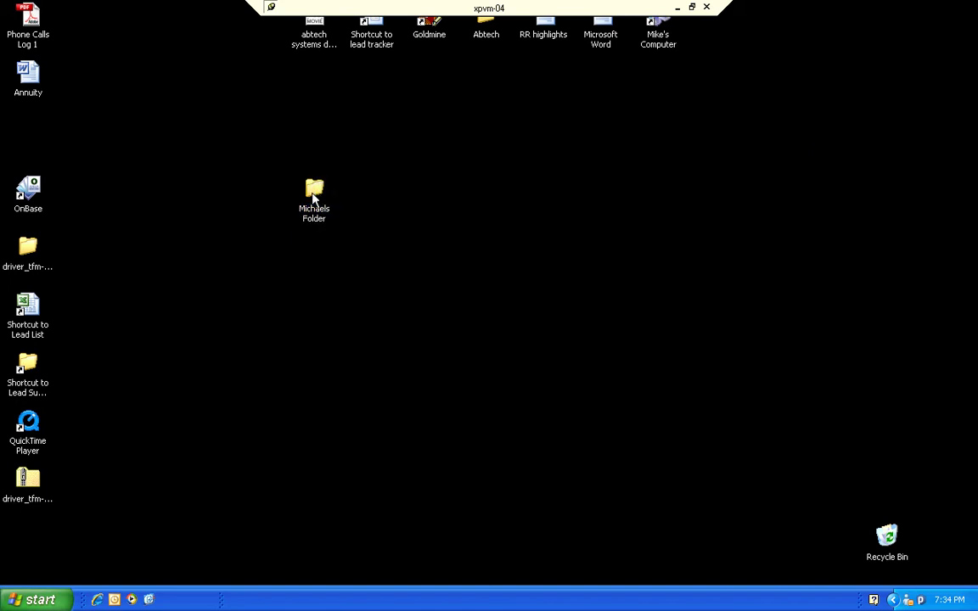
# Step: Open the folder holding Images, shift its window upward, and display its contents as Thumbnails
pyautogui.doubleClick(313, 197)
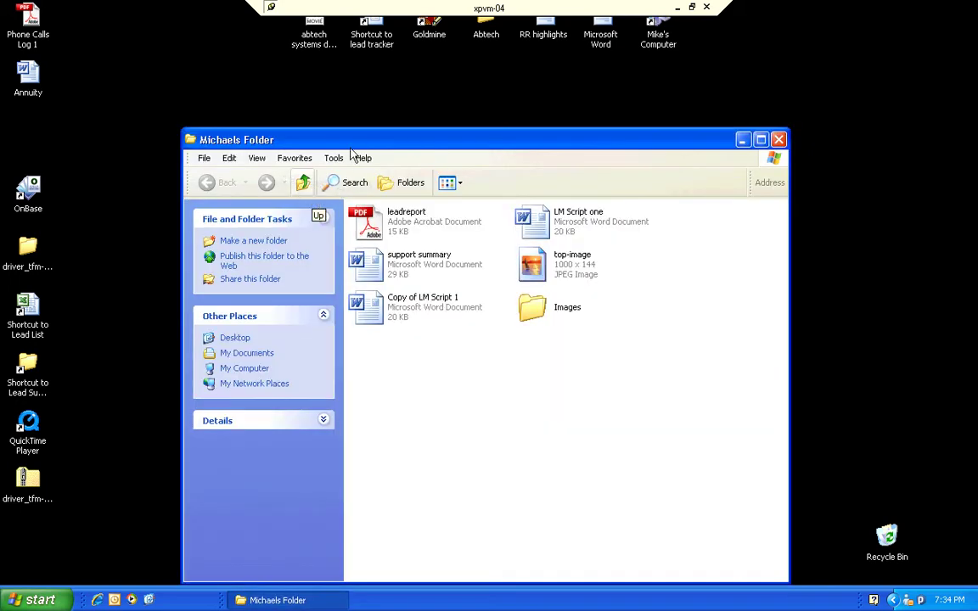
pyautogui.moveTo(350, 148); pyautogui.dragTo(333, 86)
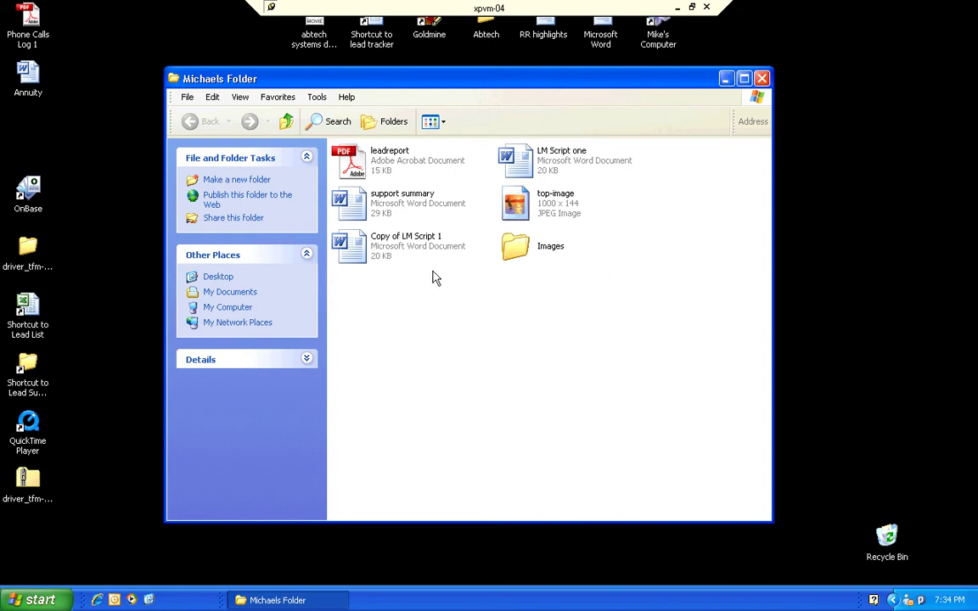
pyautogui.rightClick(487, 372)
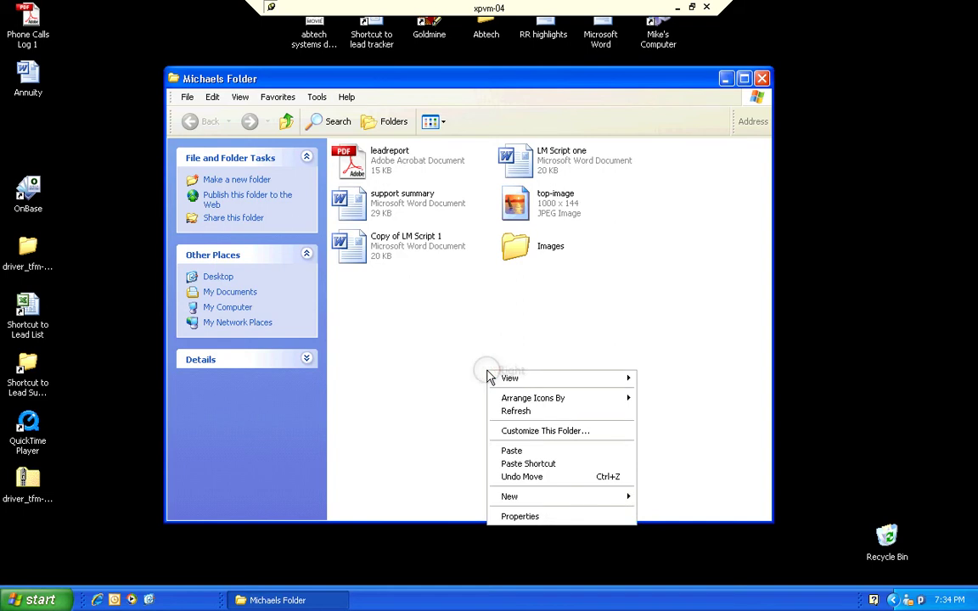
pyautogui.moveTo(502, 383)
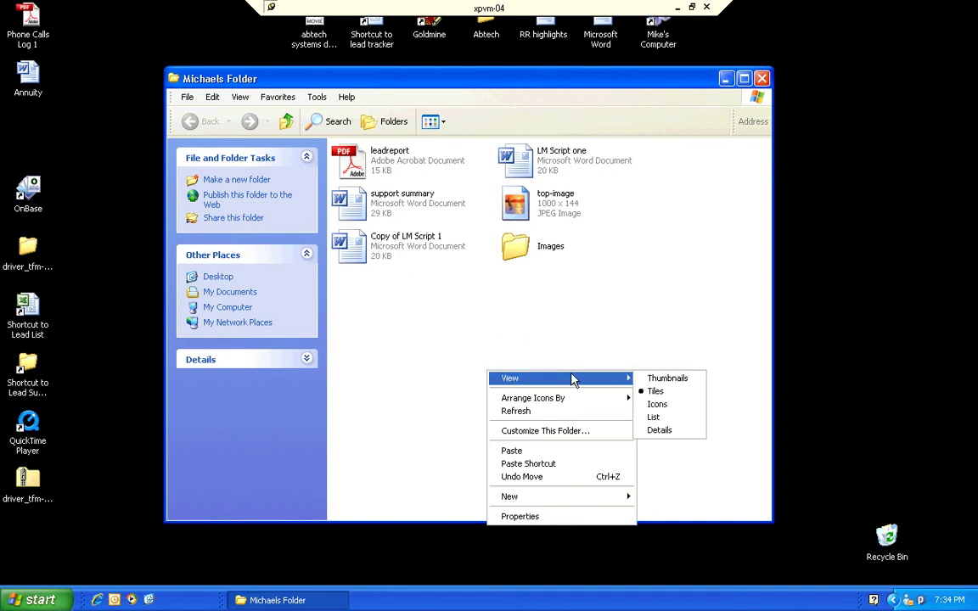
pyautogui.click(665, 378)
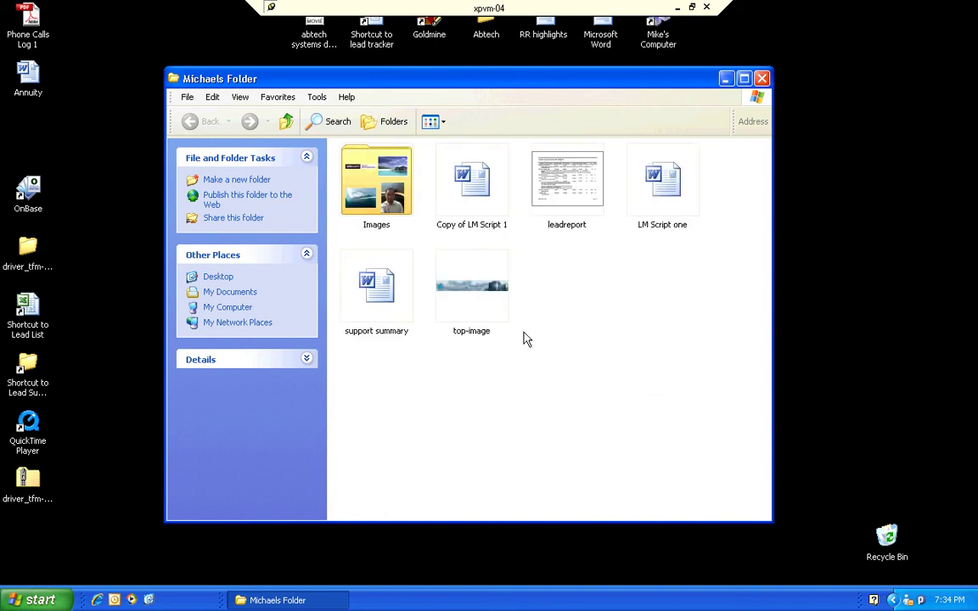
# Step: Display the contents of the open folder holding Images as a List, and close its window
pyautogui.rightClick(588, 323)
pyautogui.moveTo(689, 330)
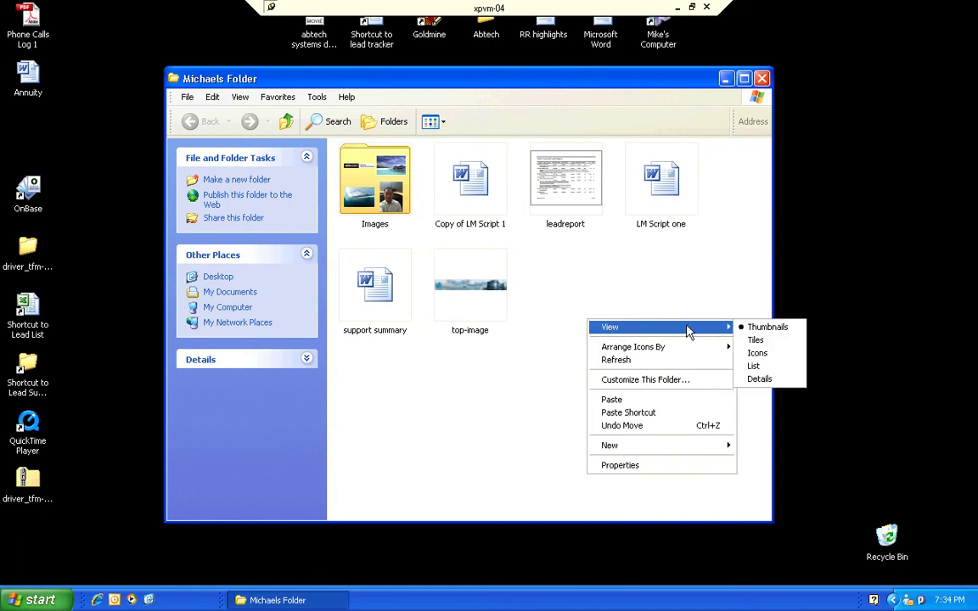
pyautogui.click(754, 367)
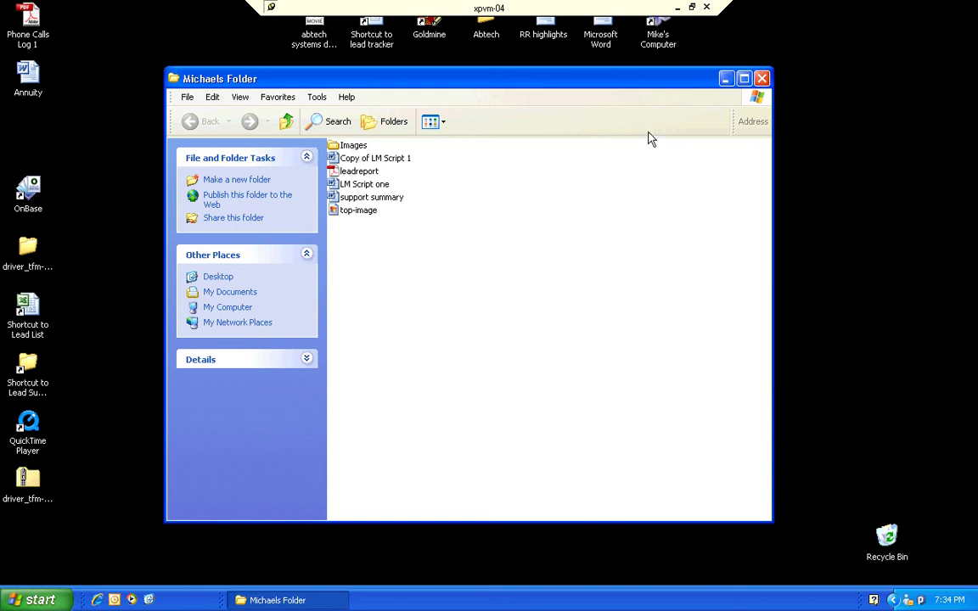
pyautogui.click(762, 78)
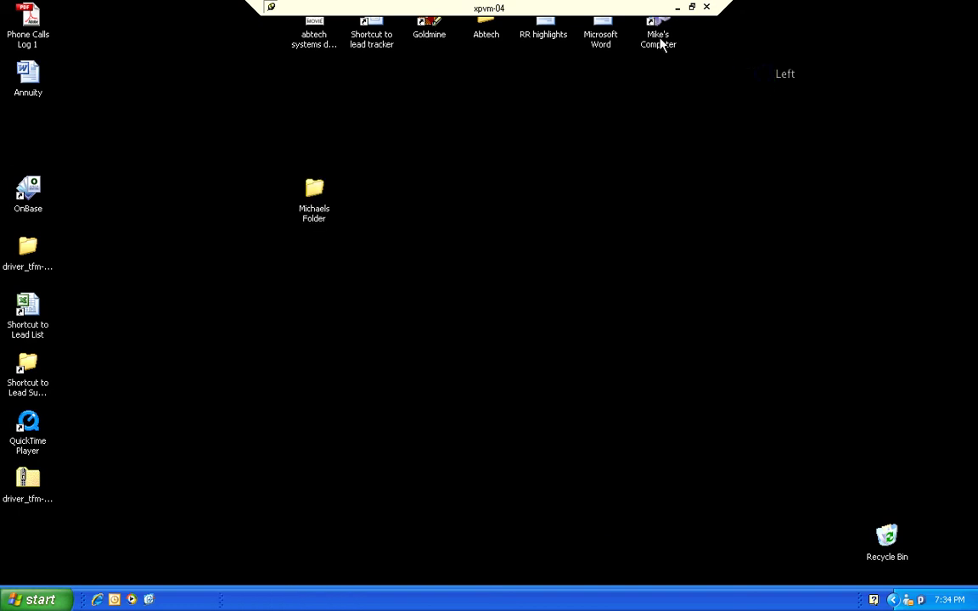
# Step: Open the Abtech folder from the desktop, display its contents as Thumbnails, and maximize its window
pyautogui.doubleClick(492, 30)
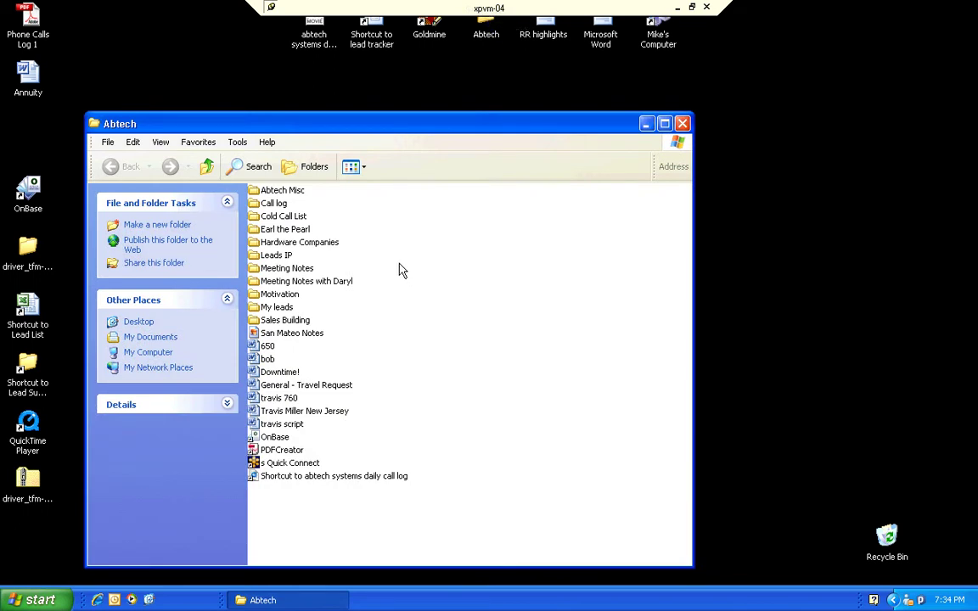
pyautogui.rightClick(481, 307)
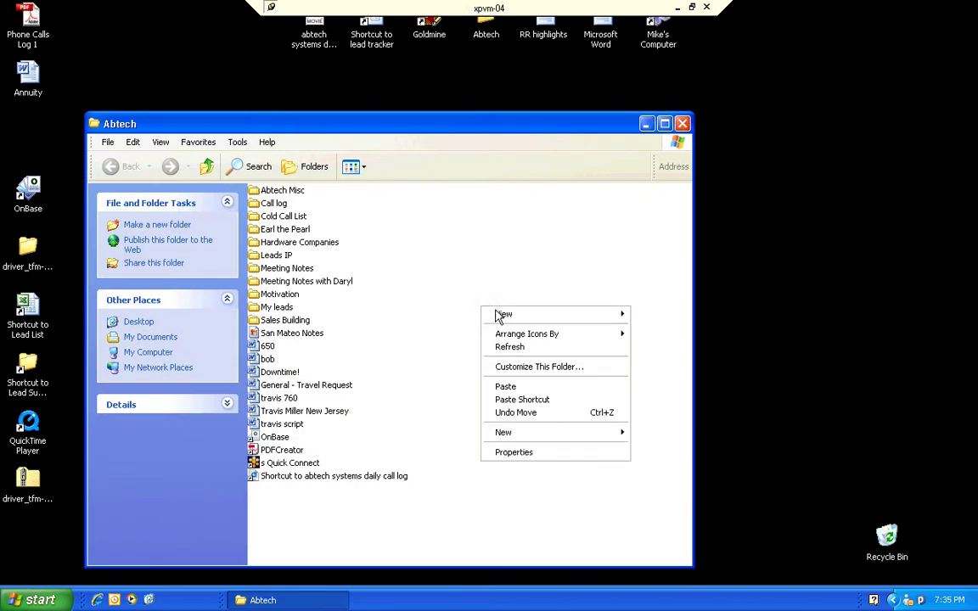
pyautogui.moveTo(505, 316)
pyautogui.click(654, 314)
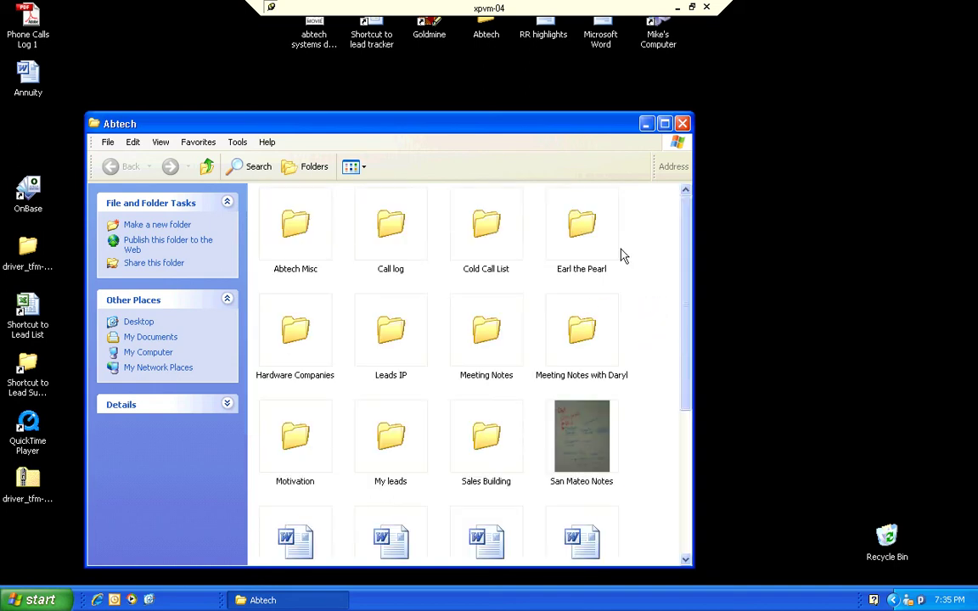
pyautogui.click(664, 124)
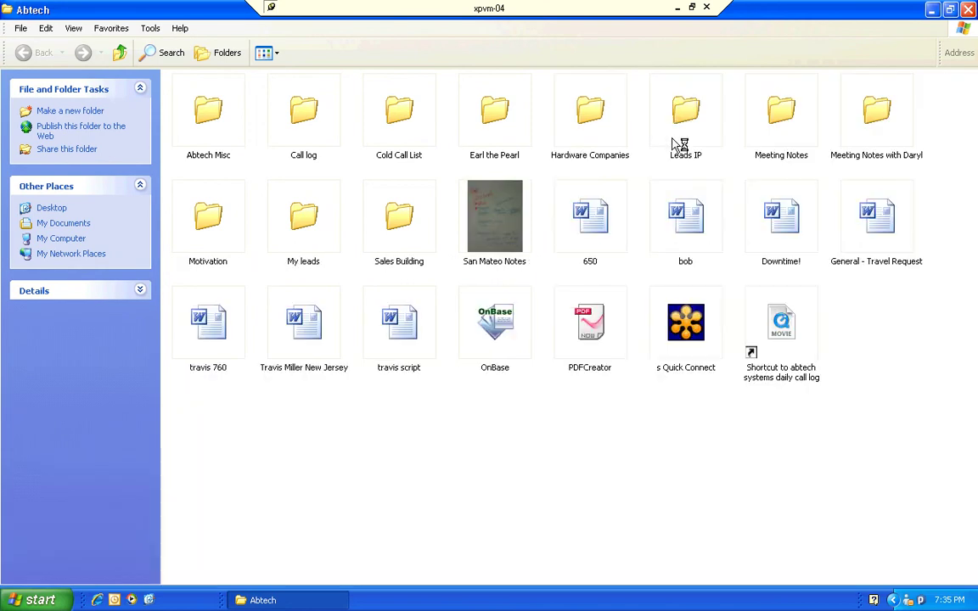
# Step: Switch the Abtech folder's contents back to the List view and close the window
pyautogui.rightClick(723, 455)
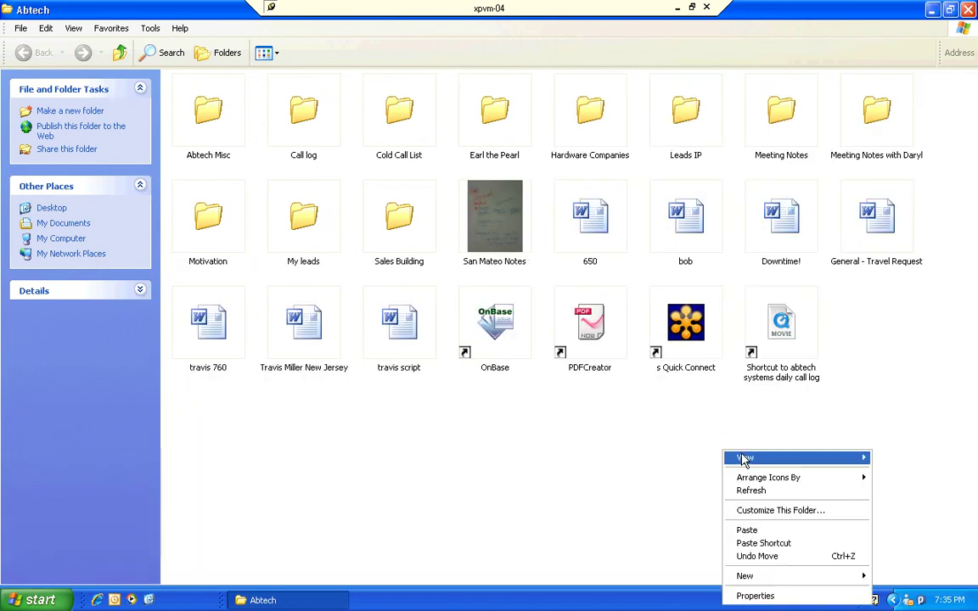
pyautogui.moveTo(745, 459)
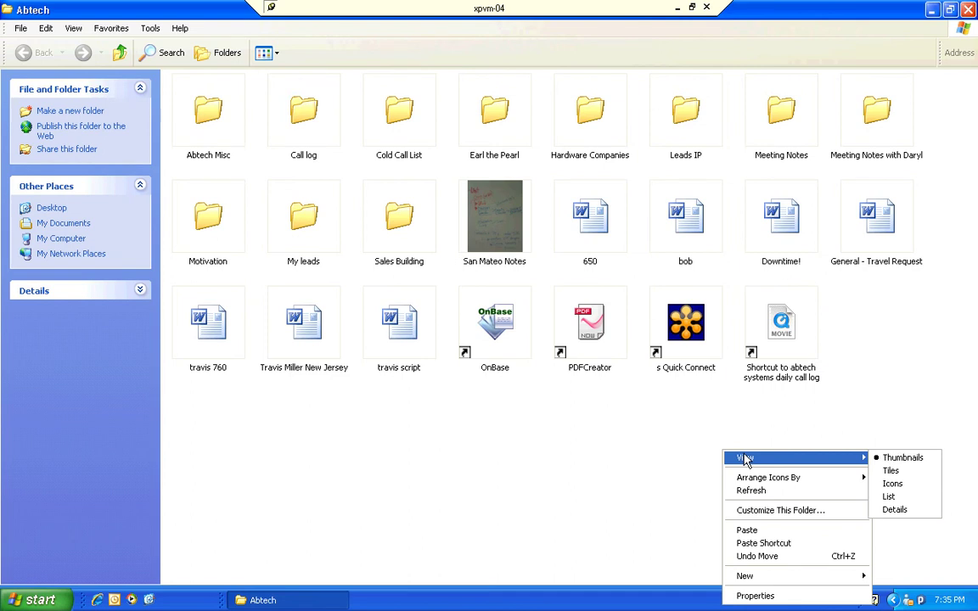
pyautogui.click(888, 498)
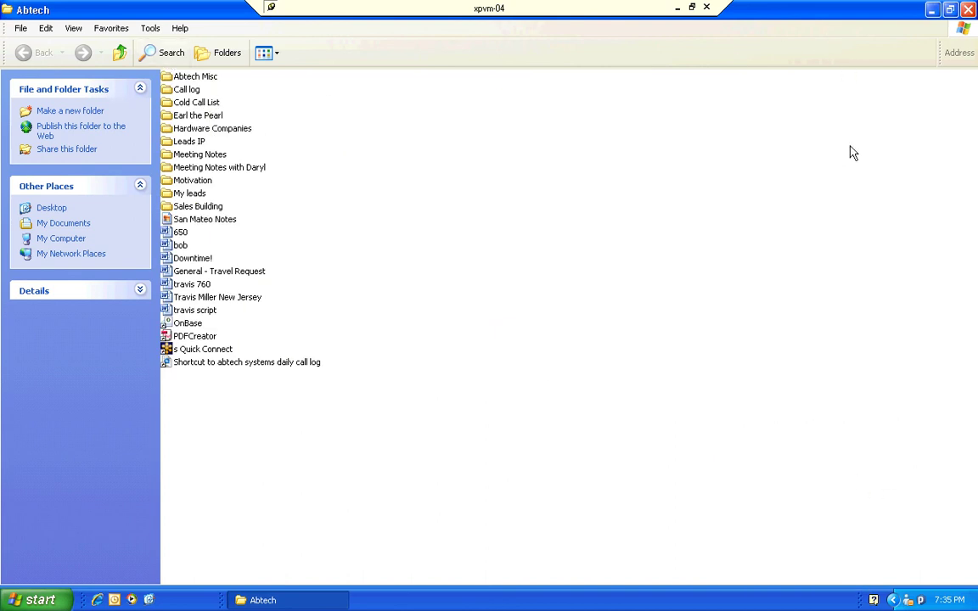
pyautogui.click(969, 9)
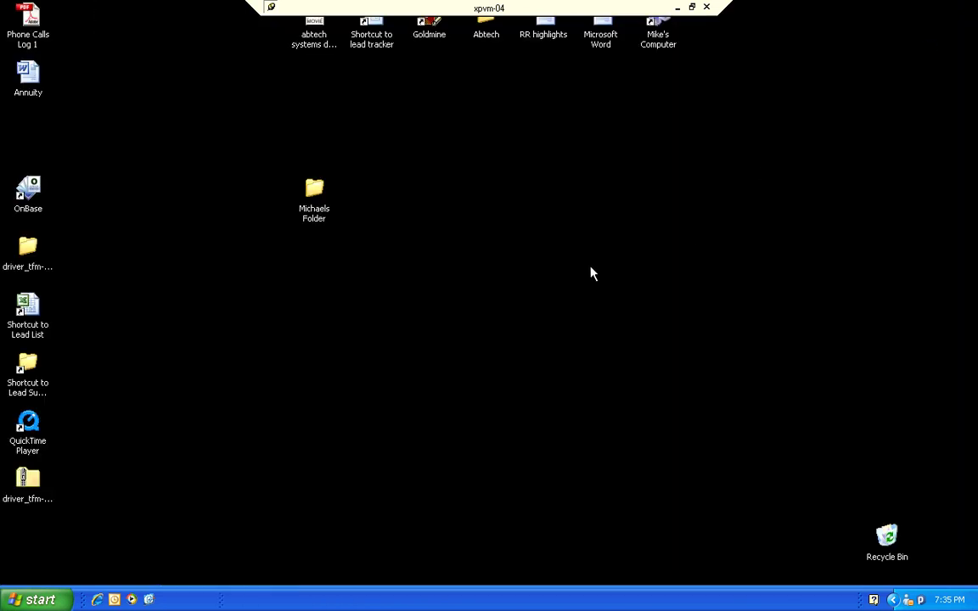